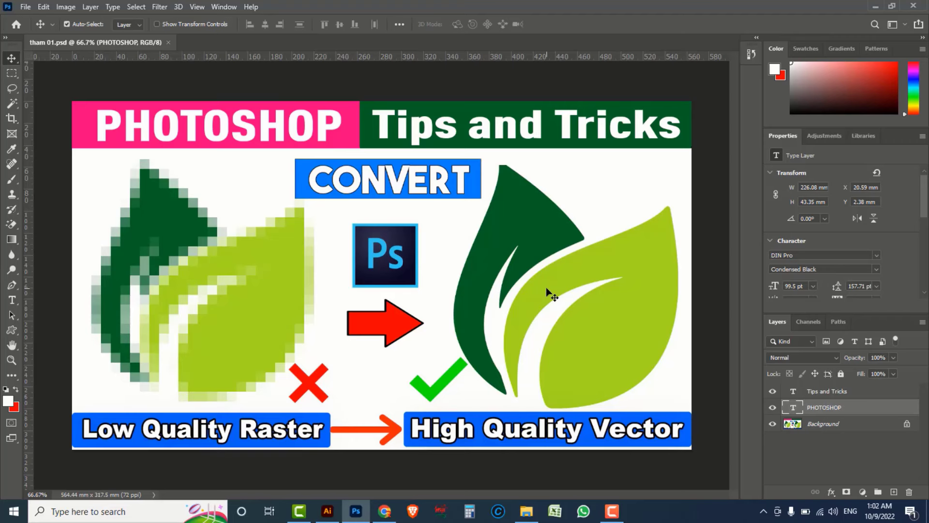
# Close the tham 01.psd thumbnail document, leaving an empty workspace
pyautogui.click(168, 43)
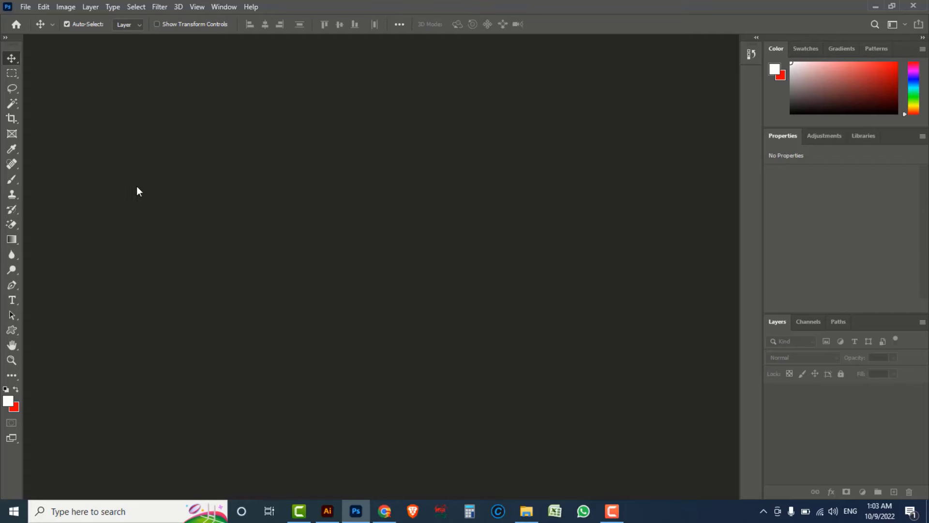
# Open the pixelated Leaf JPG showing the dark-green and light-green leaves
pyautogui.click(25, 7)
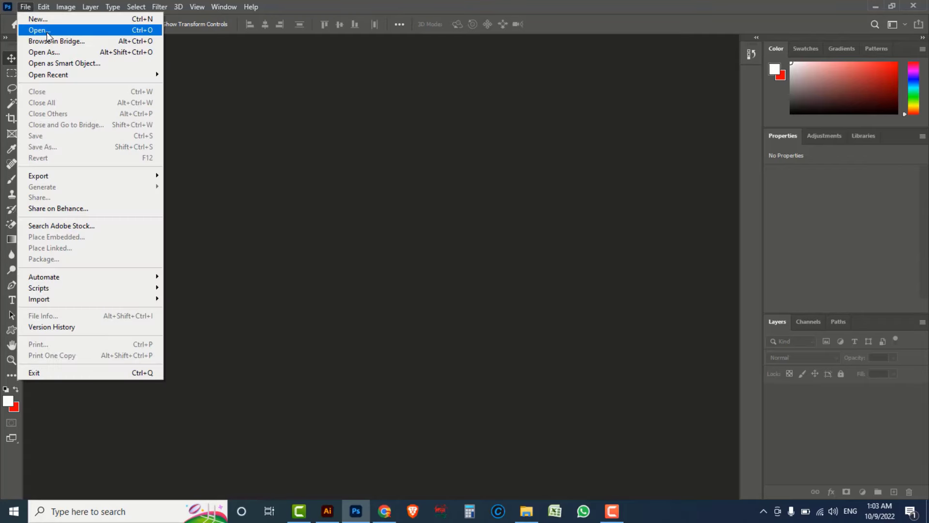
pyautogui.click(43, 31)
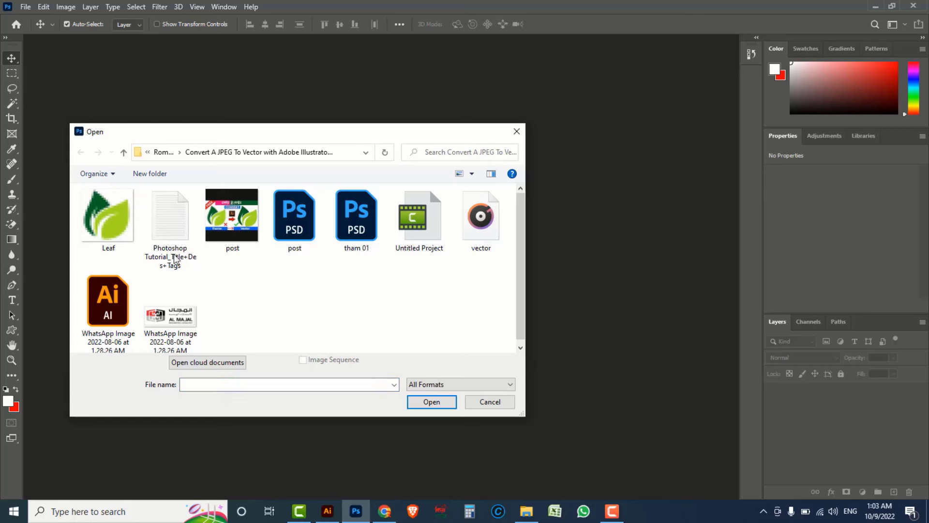
pyautogui.click(99, 215)
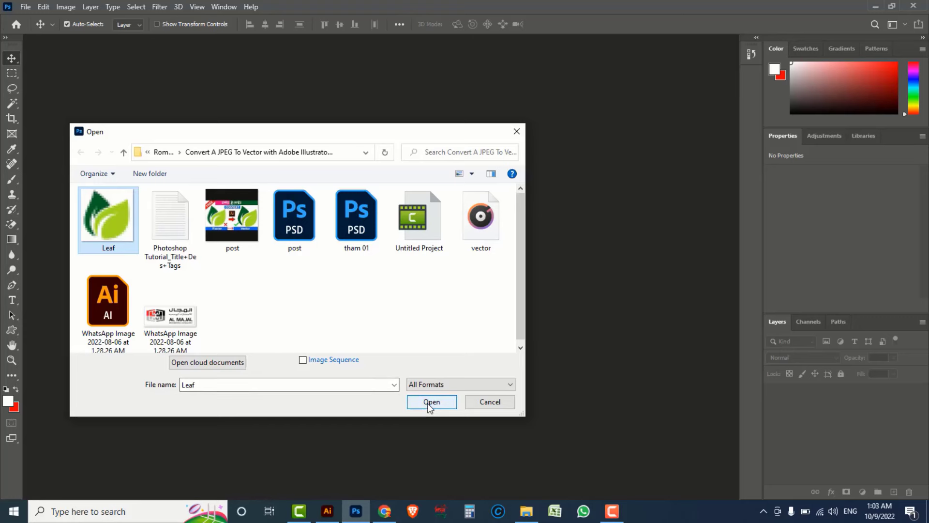
pyautogui.click(428, 402)
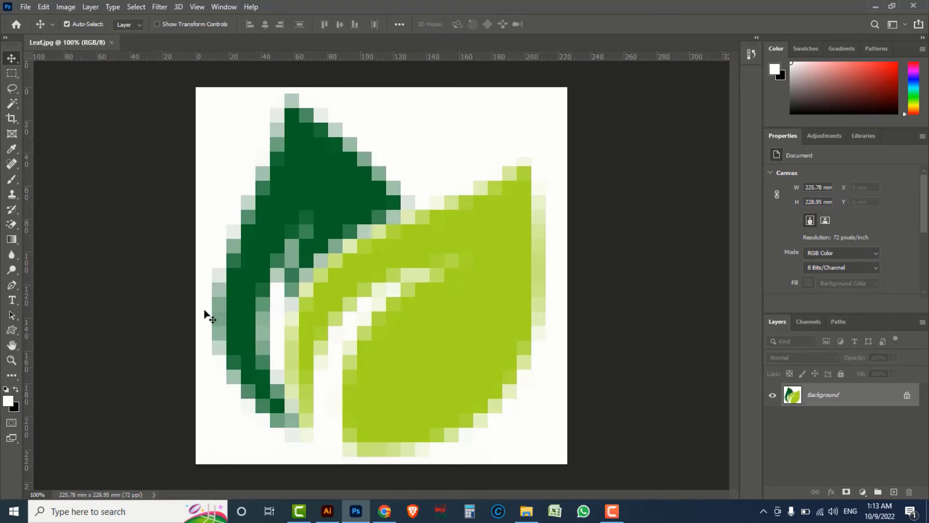
# With the Pen Tool, trace the dark-green leaf's left edge, top tip and upper-right edge
pyautogui.click(16, 284)
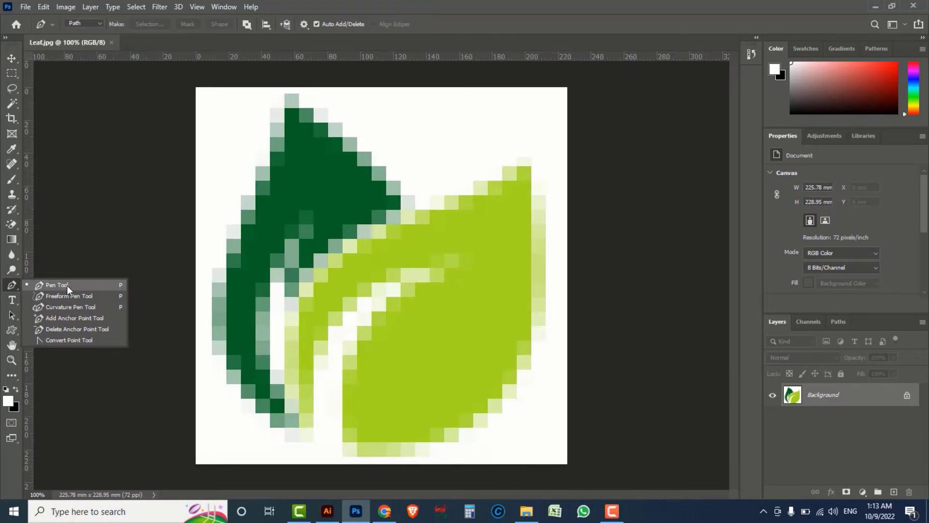
pyautogui.click(67, 286)
pyautogui.click(300, 429)
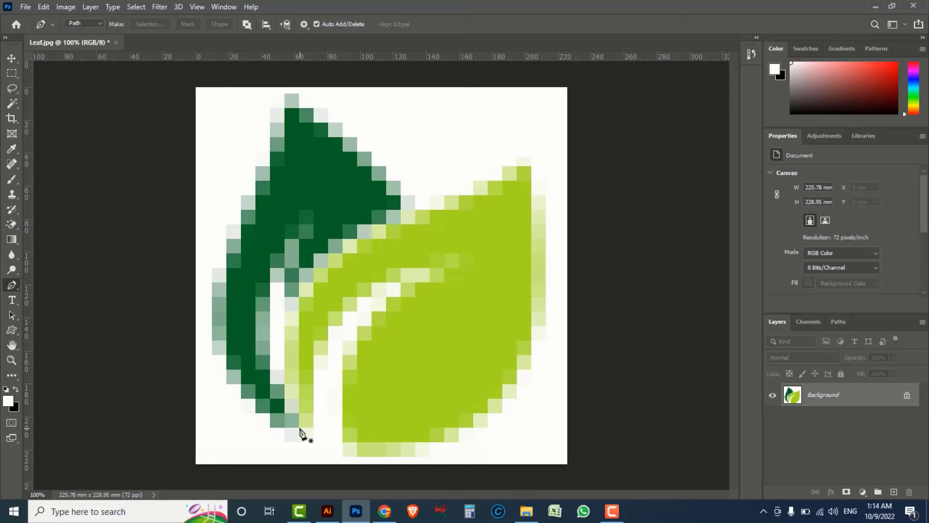
pyautogui.click(299, 429)
pyautogui.moveTo(229, 253)
pyautogui.mouseDown()
pyautogui.moveTo(263, 119)
pyautogui.moveTo(154, 180)
pyautogui.moveTo(248, 155)
pyautogui.moveTo(275, 134)
pyautogui.mouseUp()
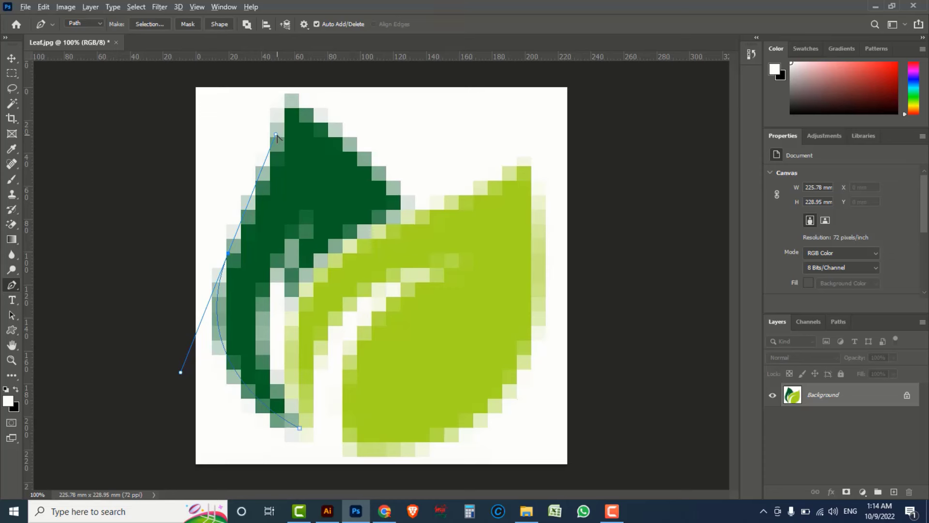
pyautogui.moveTo(277, 135); pyautogui.dragTo(260, 172)
pyautogui.moveTo(287, 103); pyautogui.dragTo(289, 56)
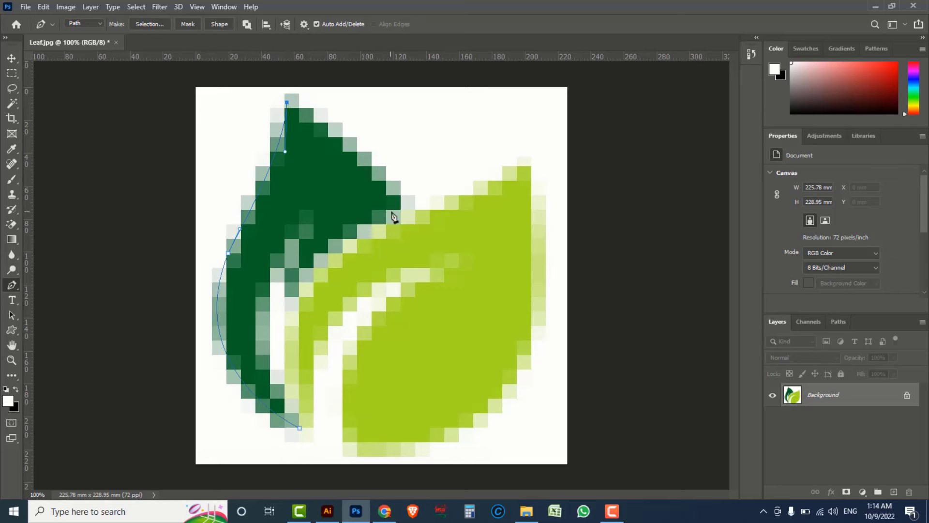
pyautogui.moveTo(401, 207); pyautogui.dragTo(441, 260)
# Add sharp corners along the inner notch, close the outline and refine the closing curve
pyautogui.moveTo(287, 297); pyautogui.dragTo(267, 363)
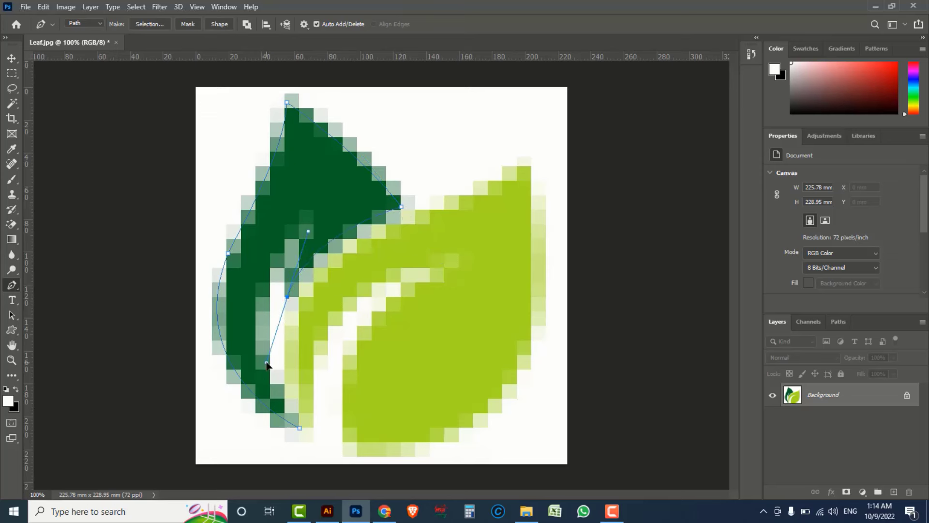
pyautogui.click(288, 296)
pyautogui.moveTo(340, 176); pyautogui.dragTo(357, 157)
pyautogui.click(318, 209)
pyautogui.moveTo(299, 427); pyautogui.dragTo(380, 521)
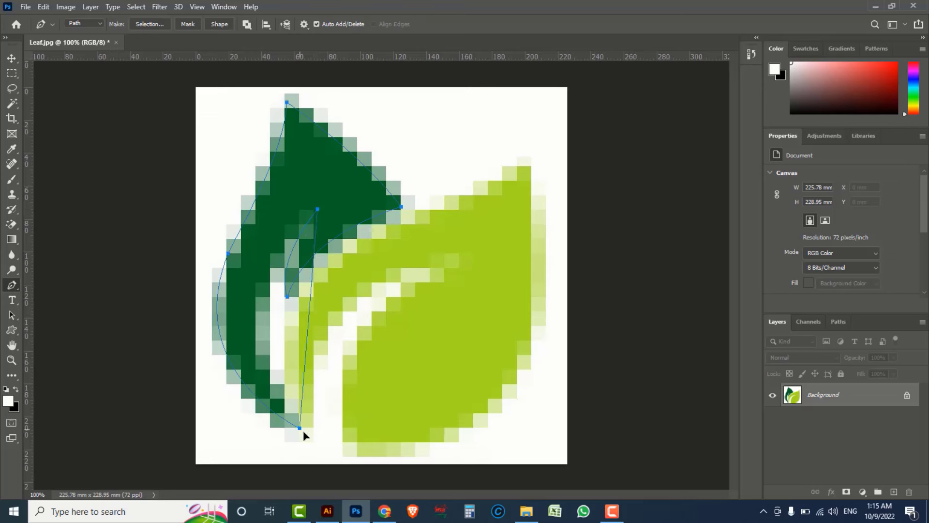
pyautogui.moveTo(220, 335); pyautogui.dragTo(209, 335)
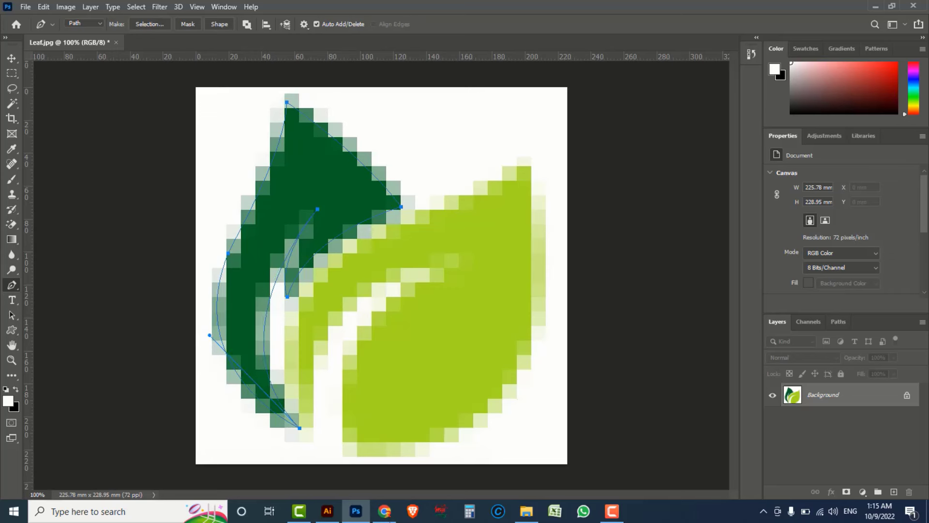
pyautogui.keyDown('ctrl'); pyautogui.click(279, 351); pyautogui.keyUp('ctrl')
pyautogui.keyDown('ctrl'); pyautogui.click(213, 347); pyautogui.keyUp('ctrl')
pyautogui.moveTo(209, 335); pyautogui.dragTo(197, 312)
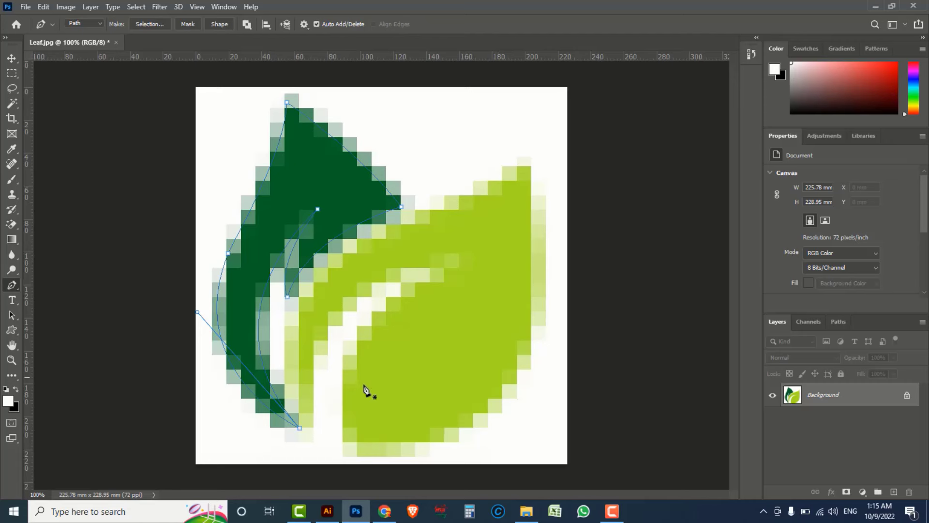
# Pen-trace the light-green leaf's inner edge, sharp tip and right edge back to its start
pyautogui.click(312, 428)
pyautogui.moveTo(334, 266); pyautogui.dragTo(415, 206)
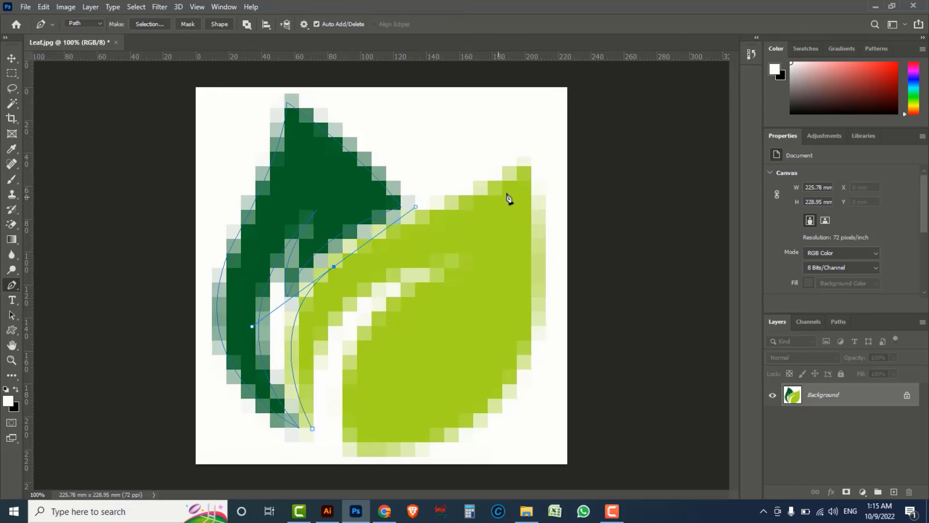
pyautogui.moveTo(533, 163); pyautogui.dragTo(615, 98)
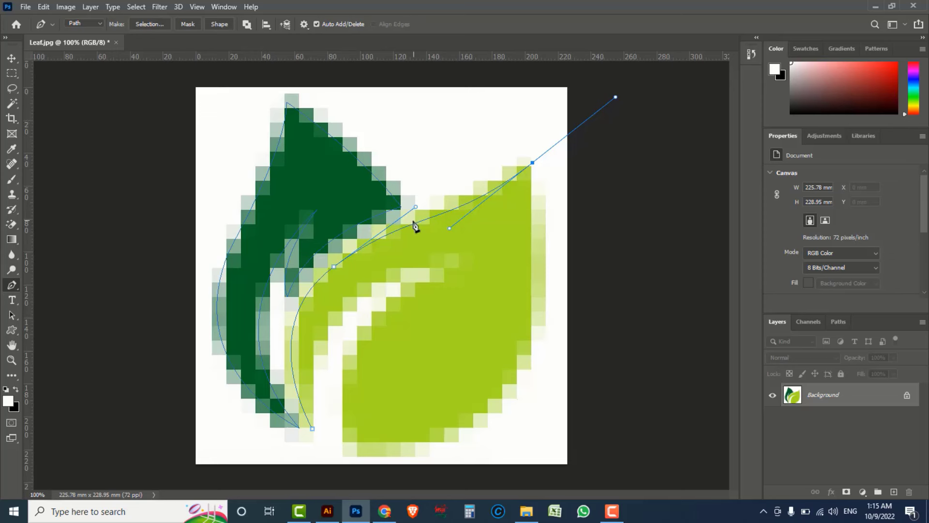
pyautogui.moveTo(415, 206); pyautogui.dragTo(386, 228)
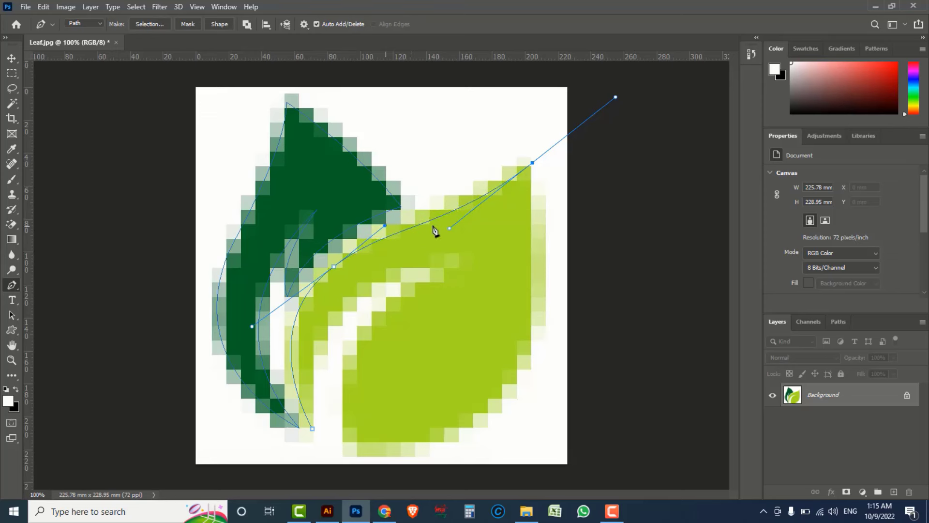
pyautogui.click(532, 164)
pyautogui.moveTo(506, 382); pyautogui.dragTo(456, 448)
pyautogui.click(343, 440)
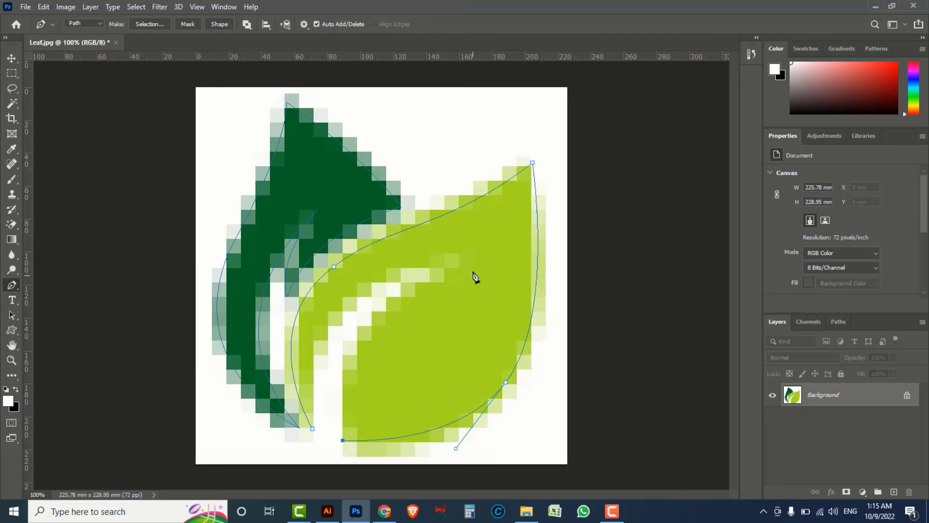
pyautogui.moveTo(469, 256); pyautogui.dragTo(616, 180)
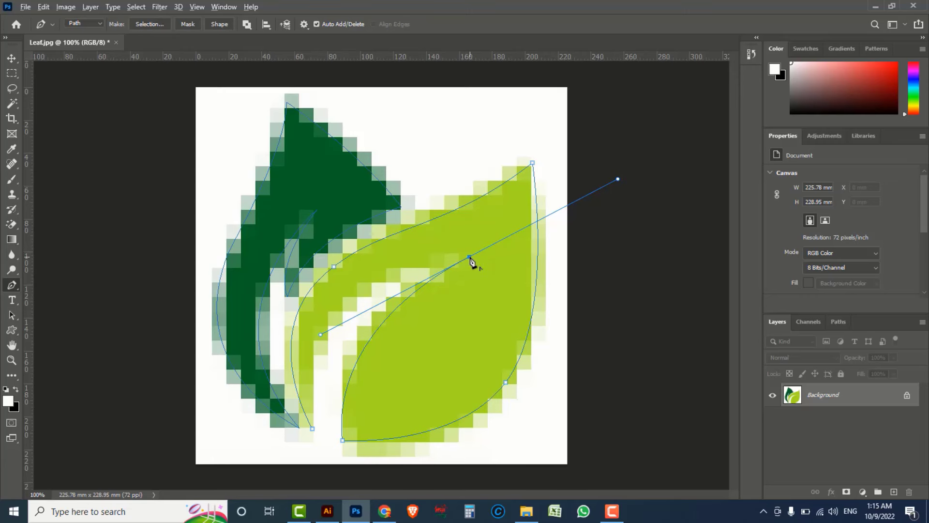
pyautogui.keyDown('alt'); pyautogui.click(469, 256); pyautogui.keyUp('alt')
pyautogui.keyDown('alt'); pyautogui.click(443, 333); pyautogui.keyUp('alt')
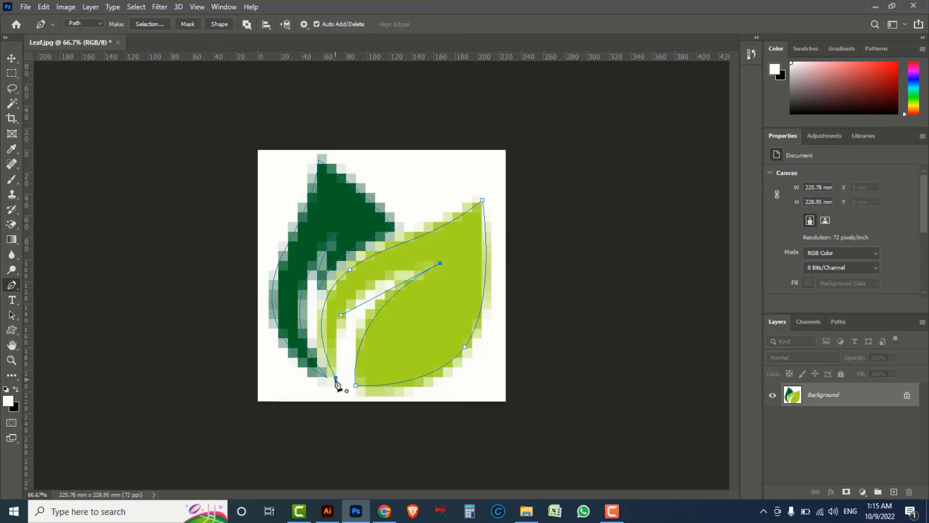
pyautogui.moveTo(335, 377)
pyautogui.mouseDown()
pyautogui.moveTo(335, 437)
pyautogui.moveTo(351, 480)
pyautogui.mouseUp()
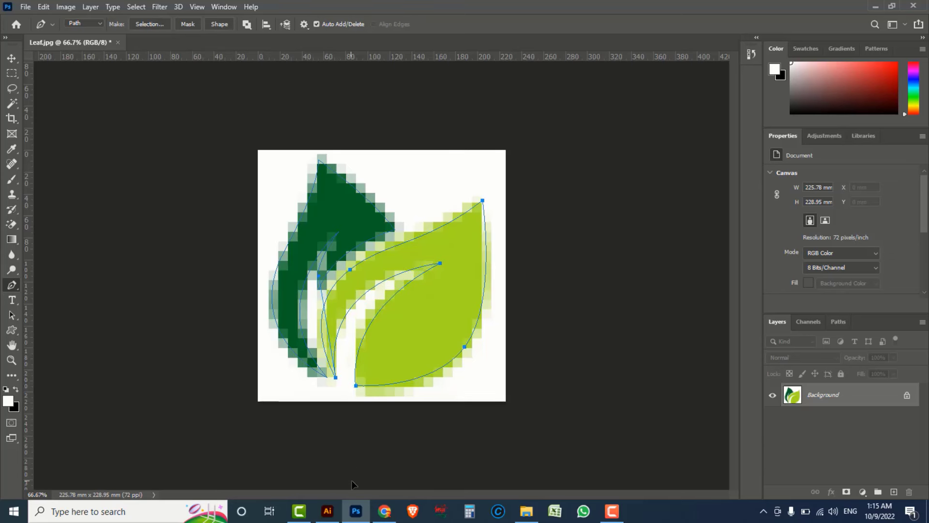
# Float the Paths panel beside the image, select both leaf outlines and copy them
pyautogui.click(837, 321)
pyautogui.moveTo(877, 323)
pyautogui.mouseDown()
pyautogui.moveTo(653, 200)
pyautogui.moveTo(612, 204)
pyautogui.moveTo(580, 266)
pyautogui.moveTo(568, 383)
pyautogui.mouseUp()
pyautogui.moveTo(556, 159); pyautogui.dragTo(586, 155)
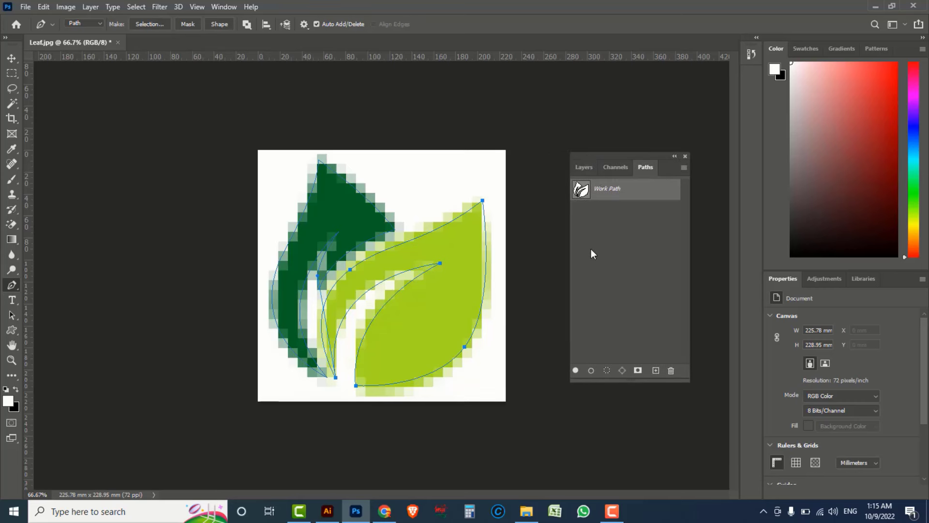
pyautogui.moveTo(183, 119)
pyautogui.mouseDown()
pyautogui.moveTo(517, 428)
pyautogui.moveTo(520, 417)
pyautogui.mouseUp()
pyautogui.hotkey('ctrl', 'c')
# Create a new document of 96 × 120 inches at 300 ppi, starting from the Web Large preset
pyautogui.click(28, 9)
pyautogui.click(34, 19)
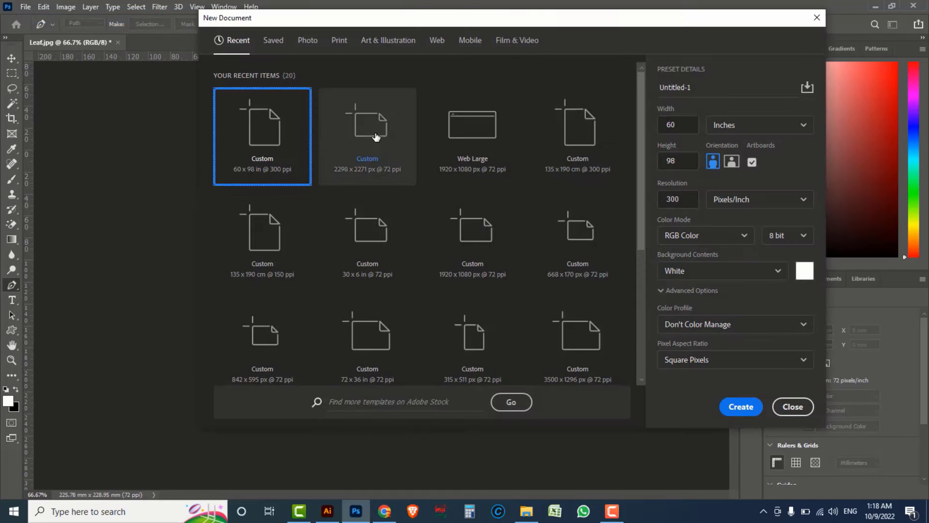
pyautogui.click(376, 129)
pyautogui.click(474, 135)
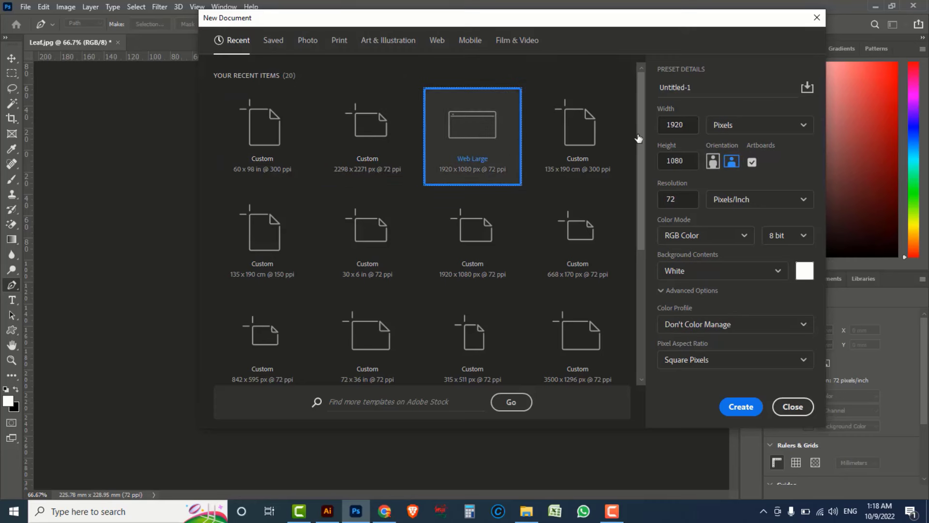
pyautogui.click(803, 126)
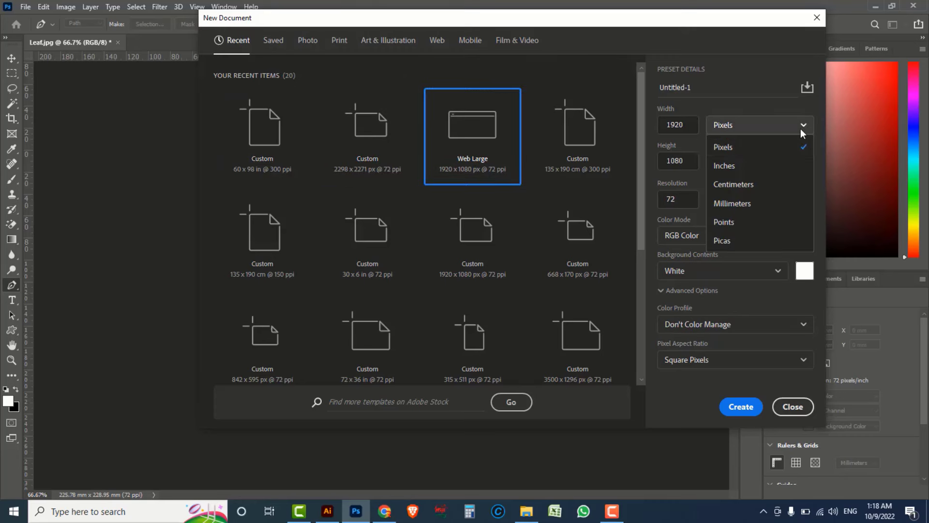
pyautogui.click(730, 168)
pyautogui.click(675, 126)
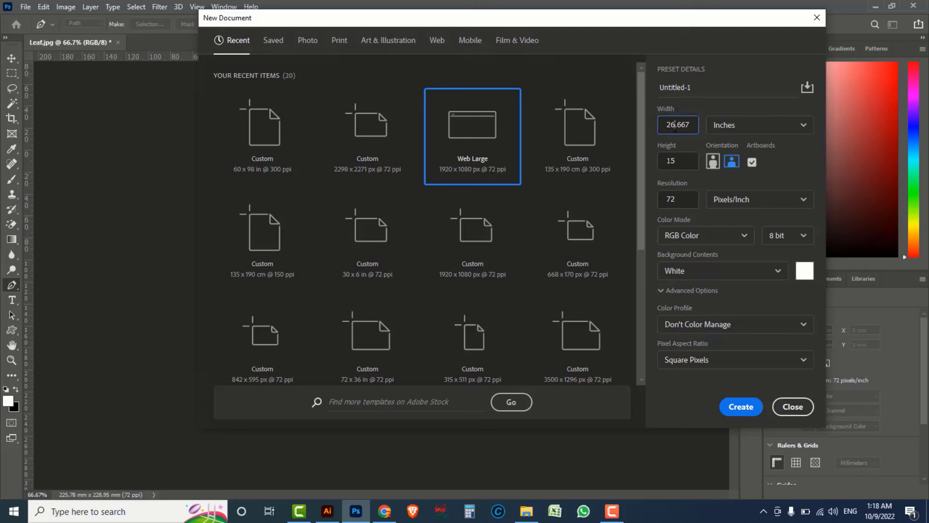
pyautogui.moveTo(692, 127); pyautogui.dragTo(634, 127)
pyautogui.write('9')
pyautogui.write('6')
pyautogui.moveTo(682, 166); pyautogui.dragTo(654, 165)
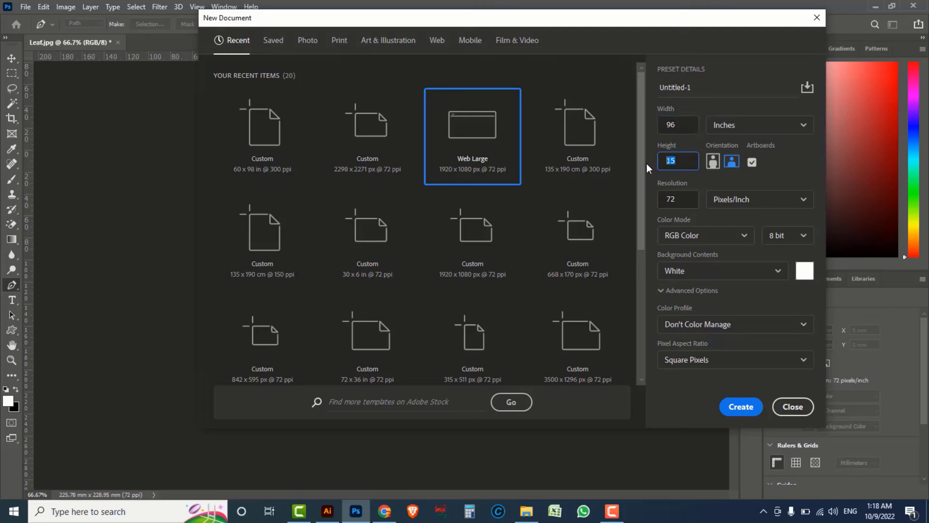
pyautogui.write('120')
pyautogui.press('Tab')
pyautogui.write('3')
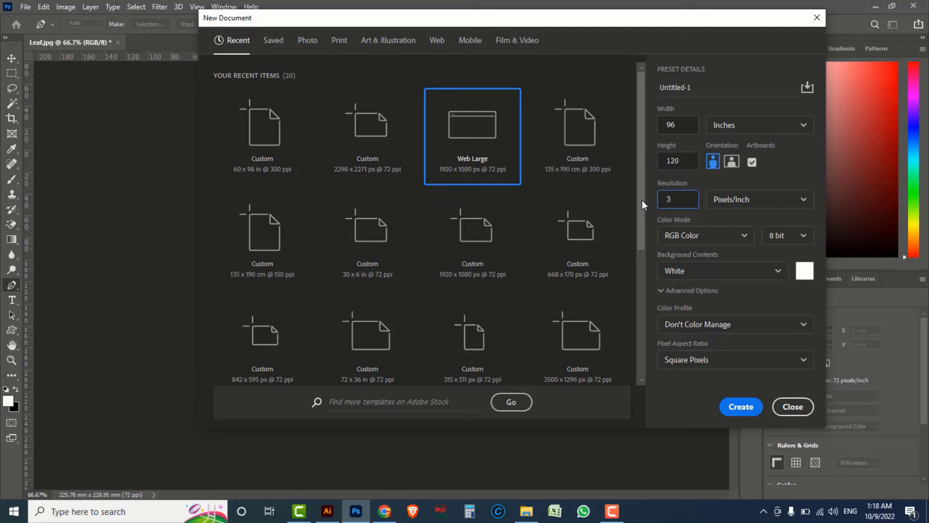
pyautogui.write('00')
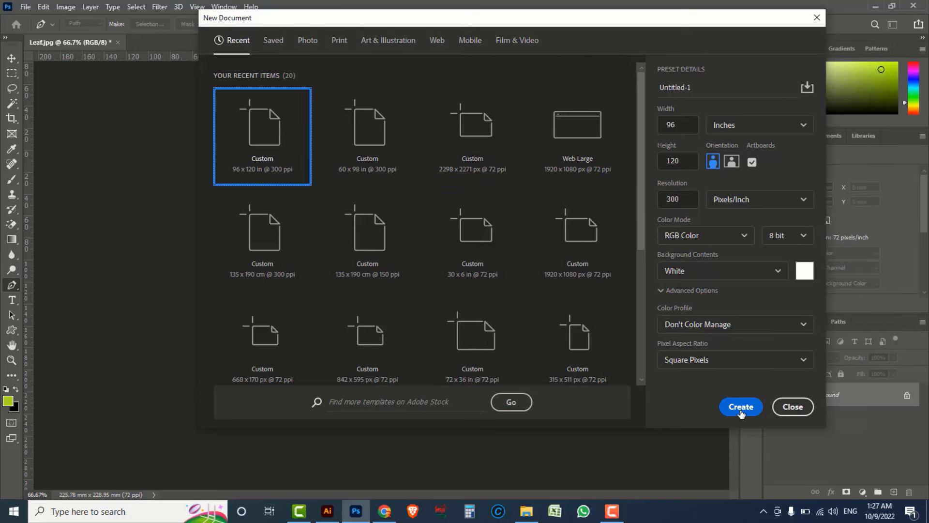
pyautogui.click(741, 407)
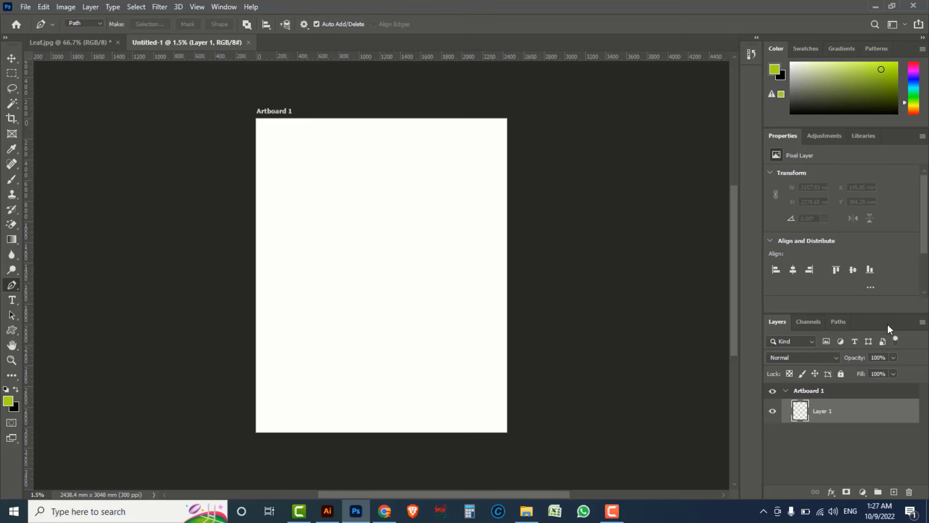
# Float and enlarge the Layers panel, switch to Paths and paste the leaf outline
pyautogui.moveTo(887, 324); pyautogui.dragTo(660, 158)
pyautogui.moveTo(595, 286); pyautogui.dragTo(591, 394)
pyautogui.click(611, 154)
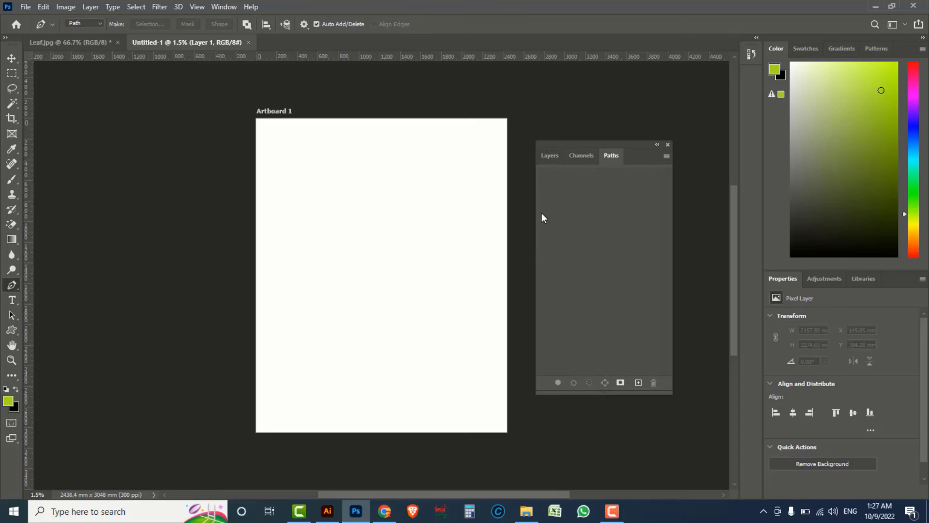
pyautogui.hotkey('ctrl', 'v')
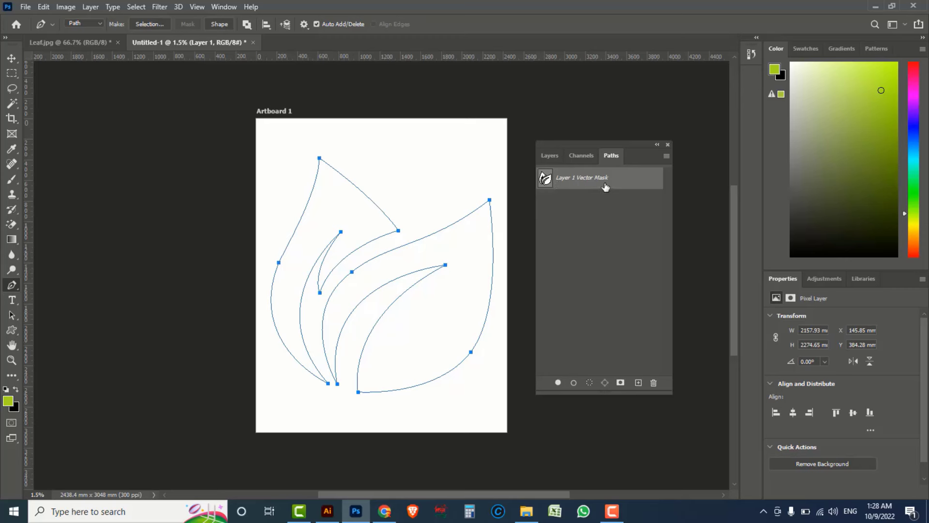
# Delete the Layer 1 Vector Mask path, paste the outline into new Path 1 and load it as a selection
pyautogui.click(654, 382)
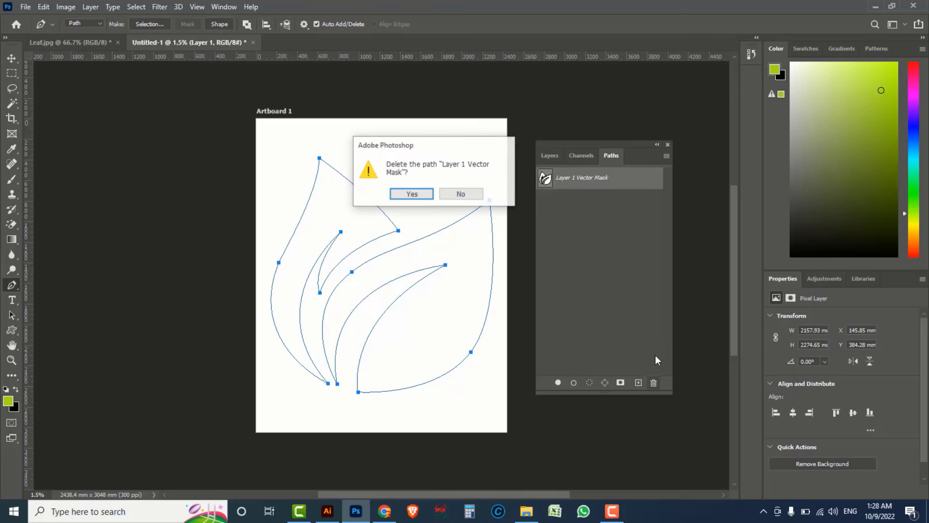
pyautogui.click(428, 195)
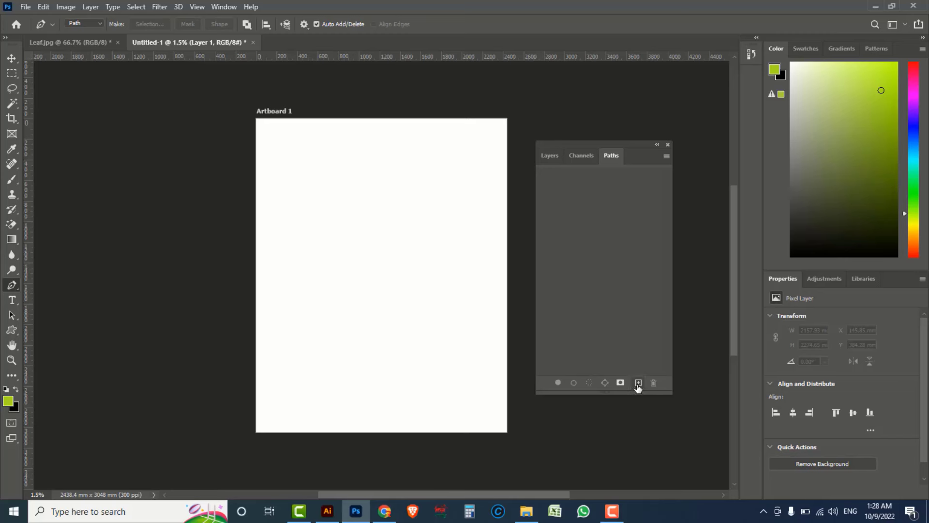
pyautogui.click(639, 383)
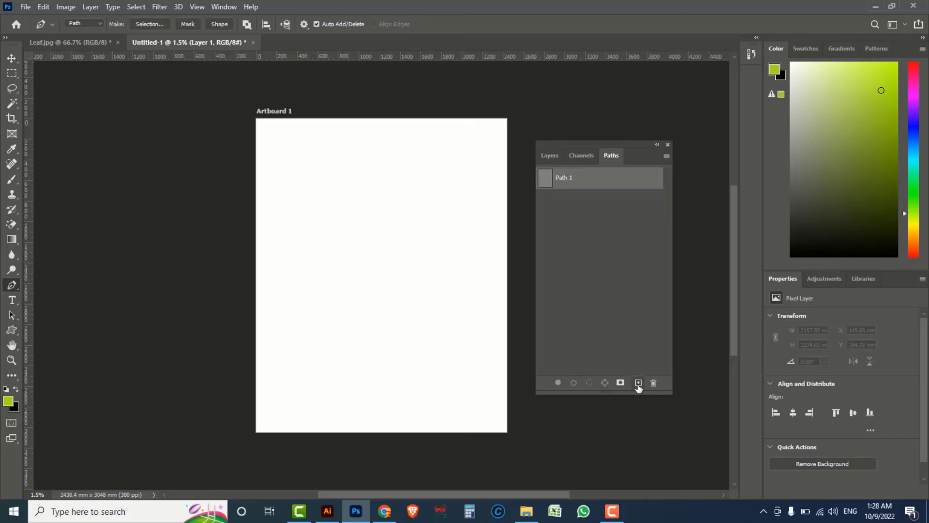
pyautogui.hotkey('ctrl', 'v')
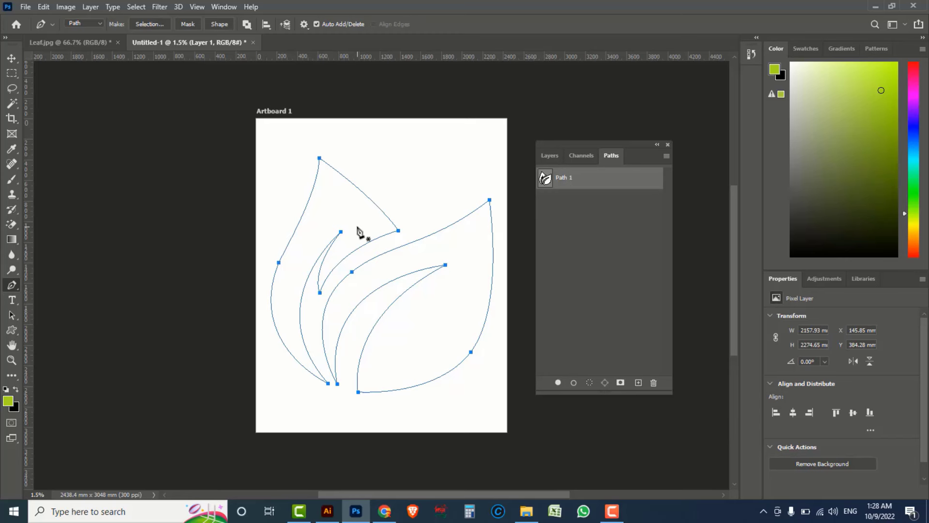
pyautogui.hotkey('ctrl', 'Return')
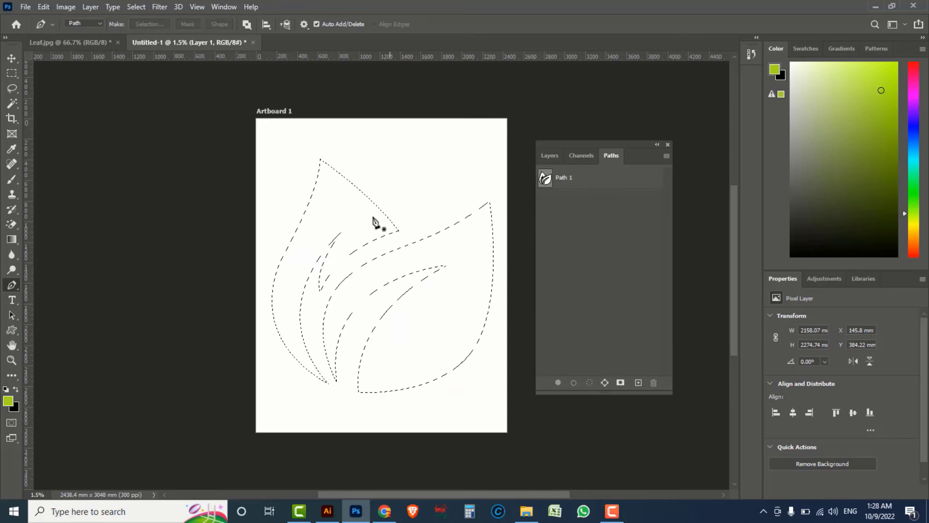
# Fill the leaf selection on Layer 1 with red #da2222, then deselect
pyautogui.click(548, 156)
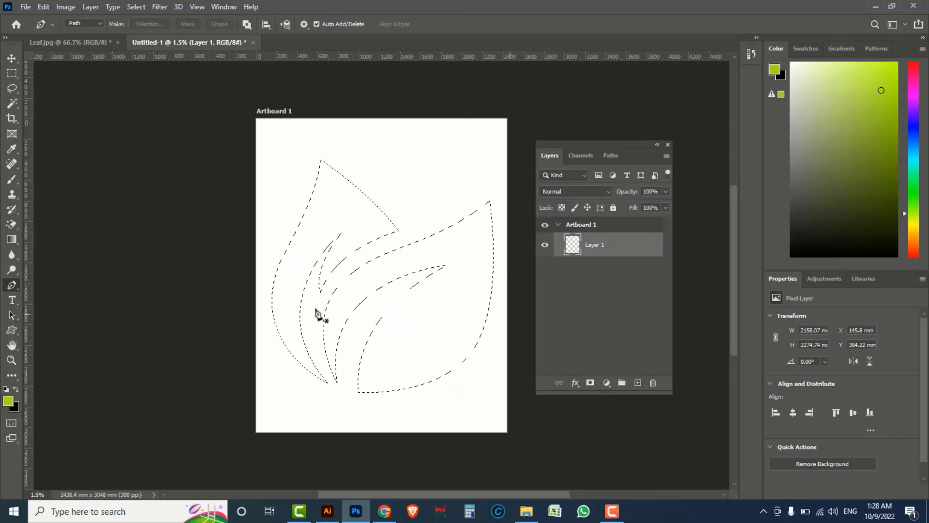
pyautogui.click(7, 400)
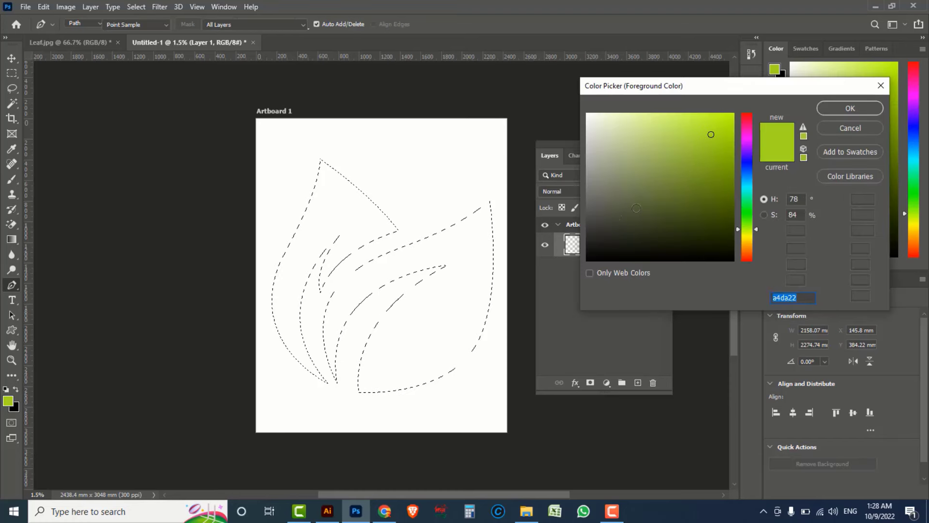
pyautogui.write('da2222')
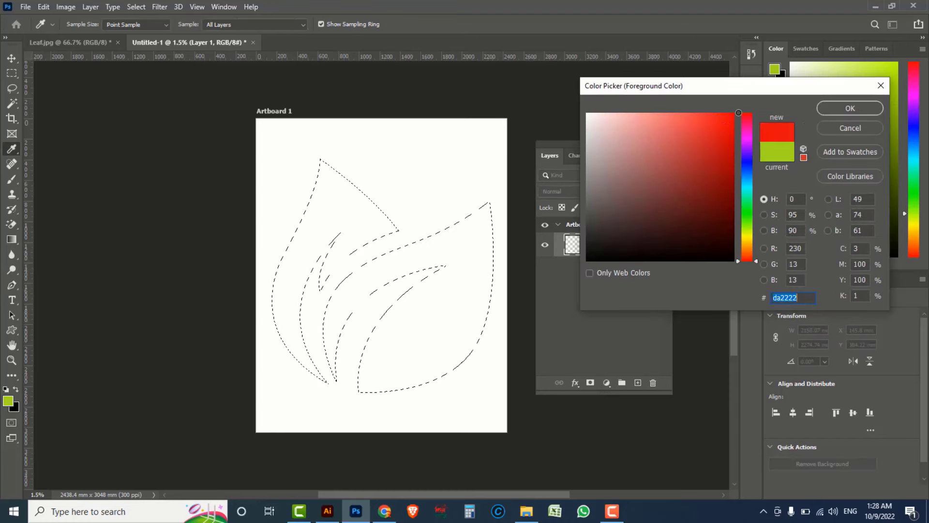
pyautogui.click(850, 109)
pyautogui.press('p')
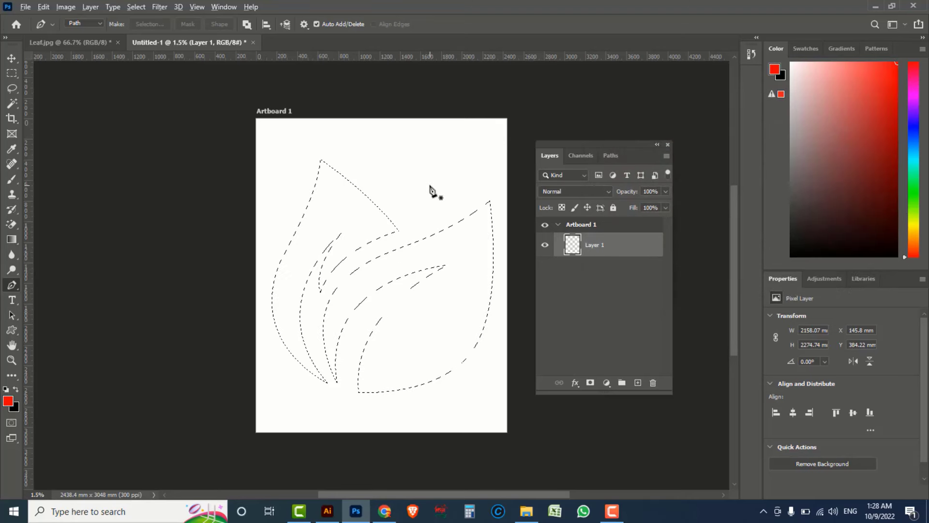
pyautogui.hotkey('alt', 'BackSpace')
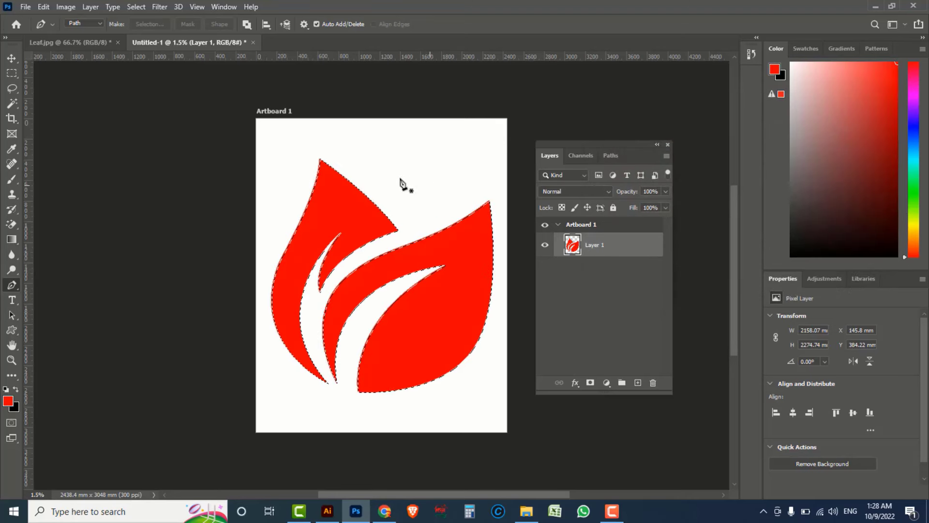
pyautogui.click(139, 7)
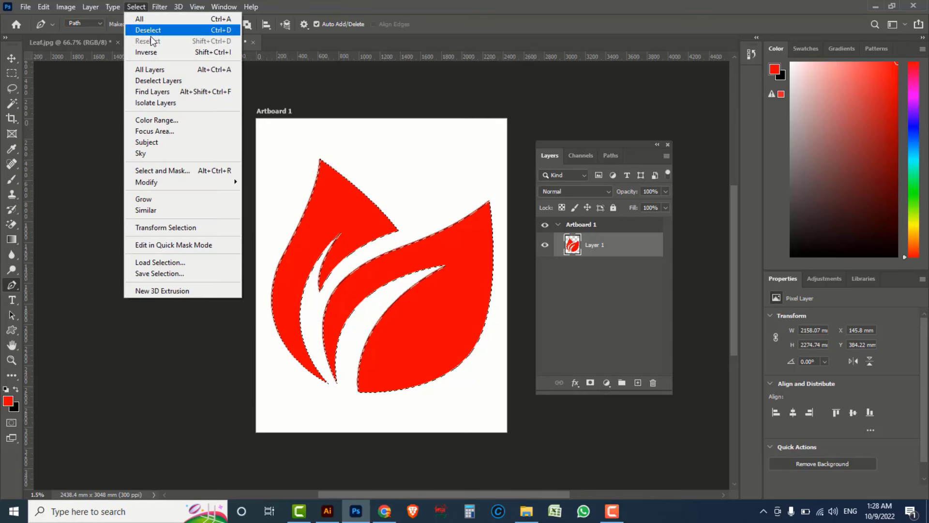
pyautogui.click(218, 30)
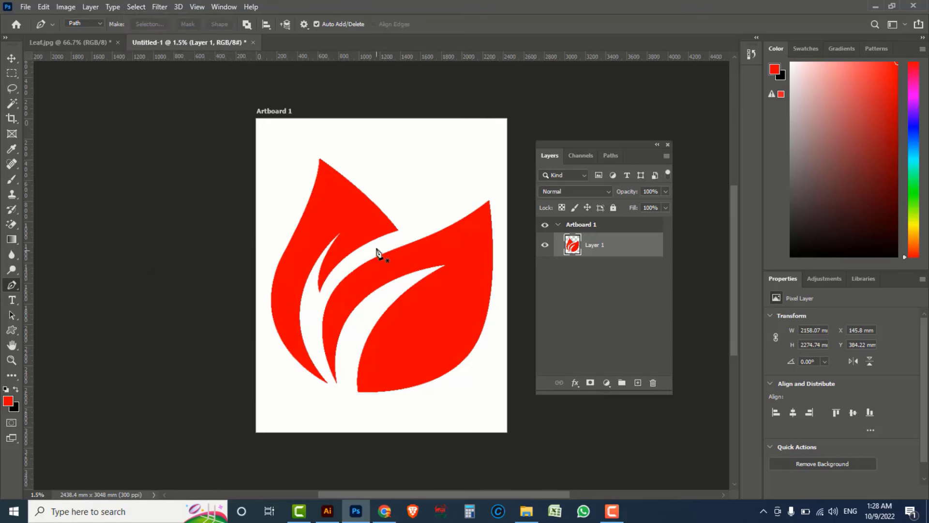
pyautogui.keyDown('ctrl'); pyautogui.click(321, 245); pyautogui.keyUp('ctrl')
pyautogui.keyDown('ctrl'); pyautogui.click(324, 252); pyautogui.keyUp('ctrl')
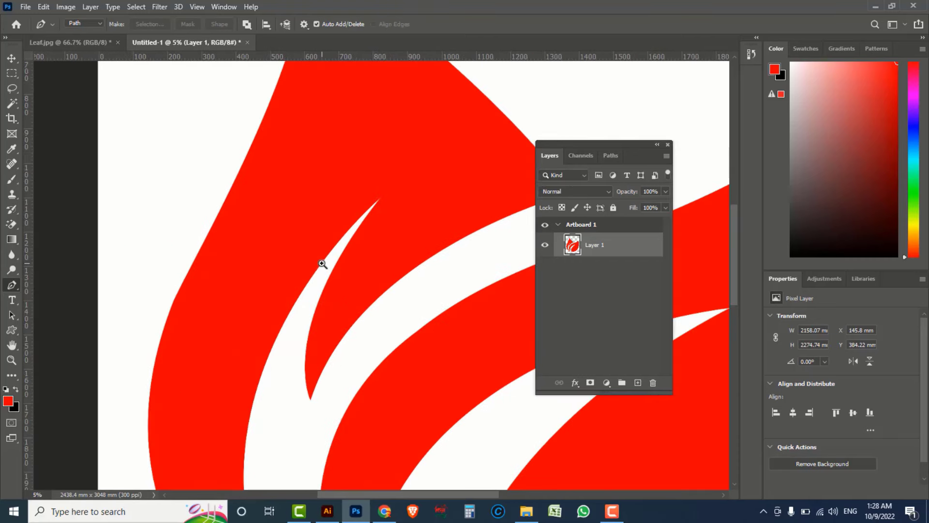
pyautogui.keyDown('ctrl'); pyautogui.click(327, 267); pyautogui.keyUp('ctrl')
pyautogui.keyDown('ctrl'); pyautogui.click(321, 263); pyautogui.keyUp('ctrl')
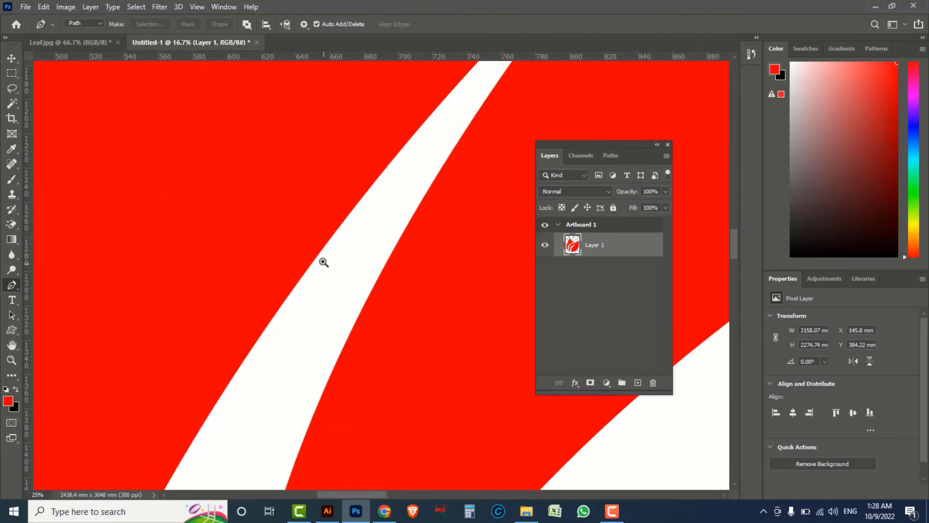
pyautogui.keyDown('ctrl'); pyautogui.click(321, 260); pyautogui.keyUp('ctrl')
pyautogui.keyDown('ctrl'); pyautogui.click(319, 247); pyautogui.keyUp('ctrl')
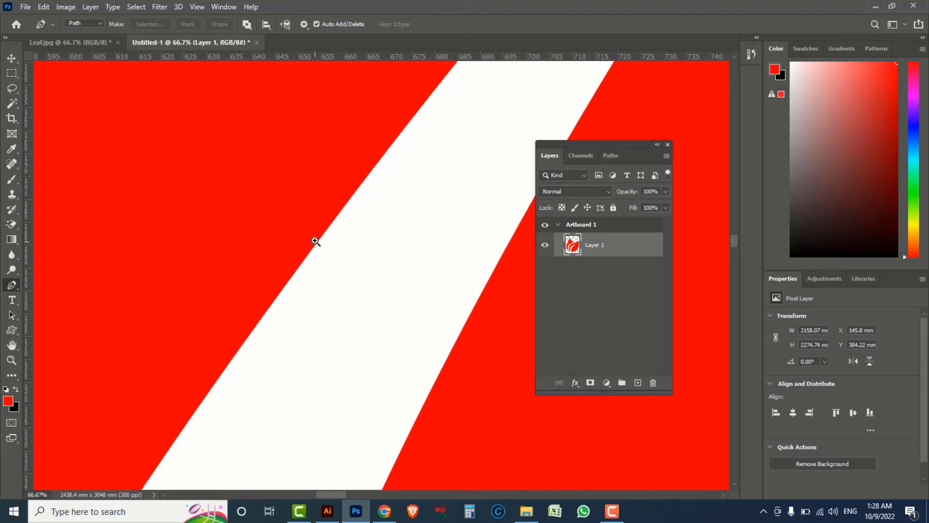
pyautogui.keyDown('ctrl'); pyautogui.click(319, 244); pyautogui.keyUp('ctrl')
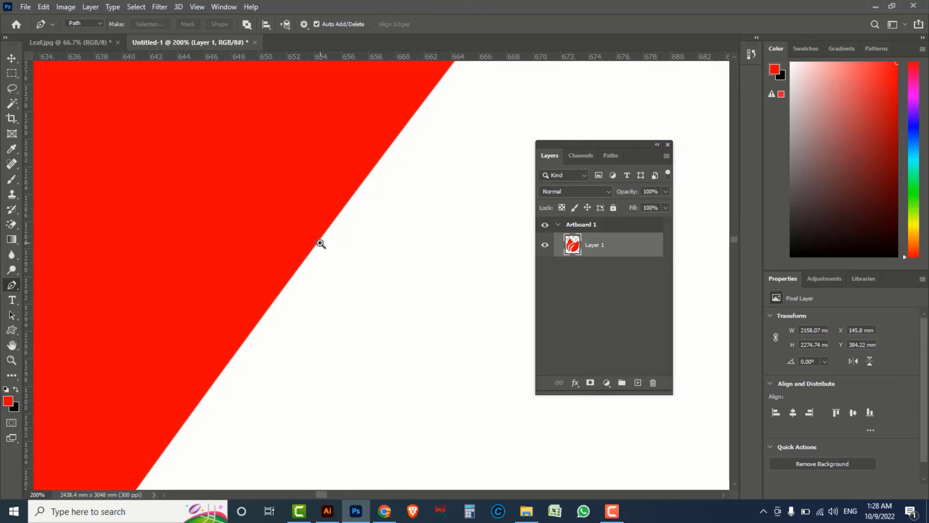
pyautogui.scroll(-2, 320, 243)
pyautogui.scroll(-1, 321, 243)
pyautogui.scroll(-2, 320, 243)
pyautogui.scroll(-1, 321, 243)
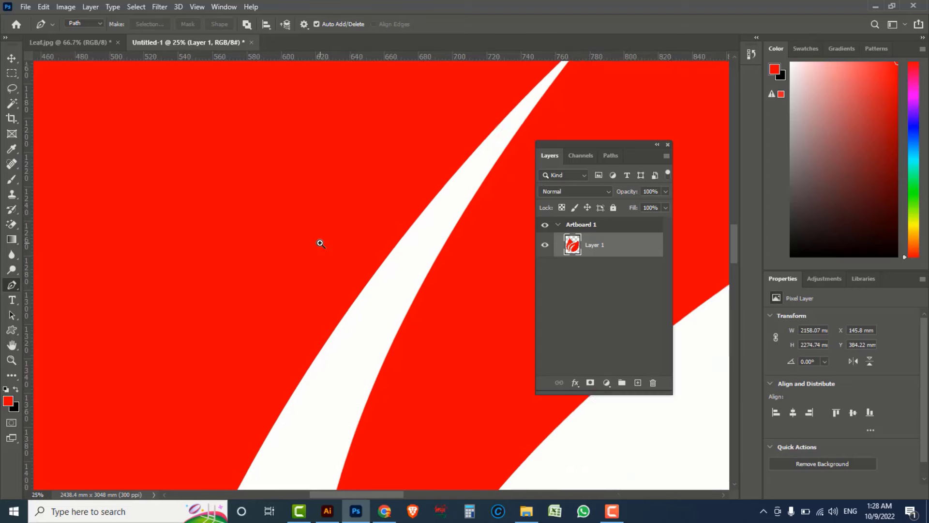
pyautogui.scroll(-1, 321, 243)
pyautogui.scroll(-1, 320, 243)
pyautogui.scroll(-1, 321, 244)
pyautogui.scroll(-1, 320, 243)
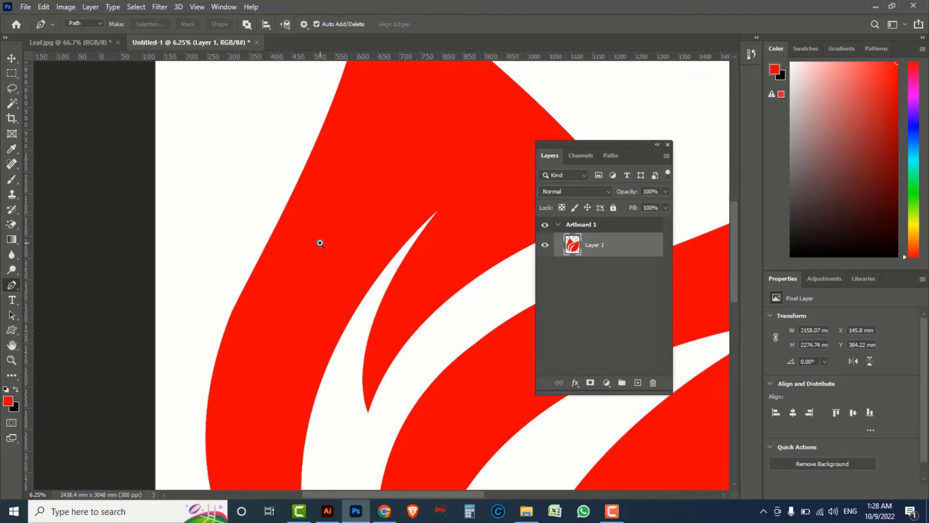
pyautogui.scroll(-1, 321, 243)
pyautogui.scroll(-2, 320, 243)
pyautogui.scroll(-1, 321, 243)
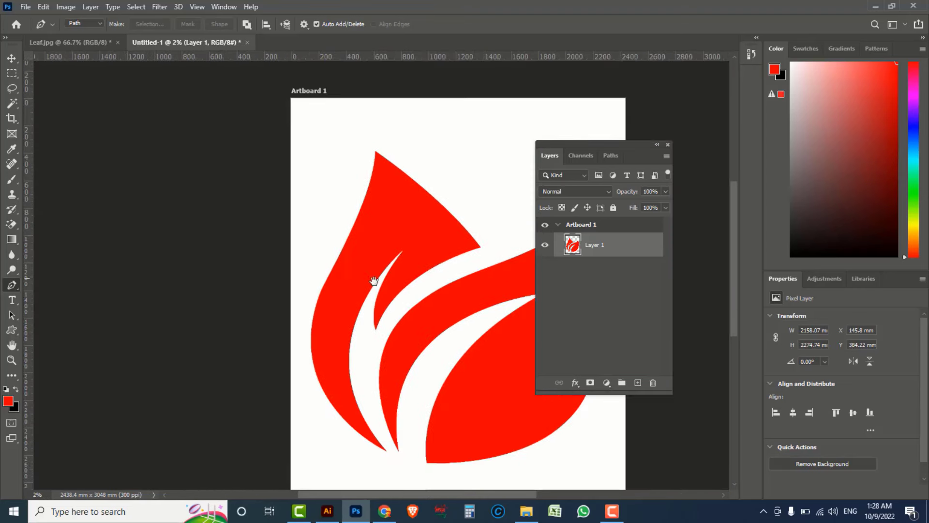
pyautogui.moveTo(374, 281); pyautogui.dragTo(264, 245)
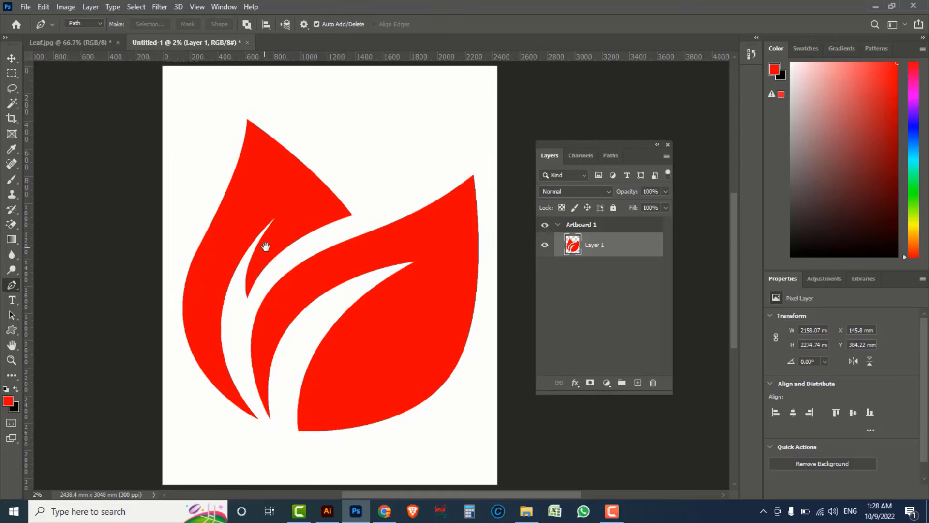
pyautogui.click(85, 45)
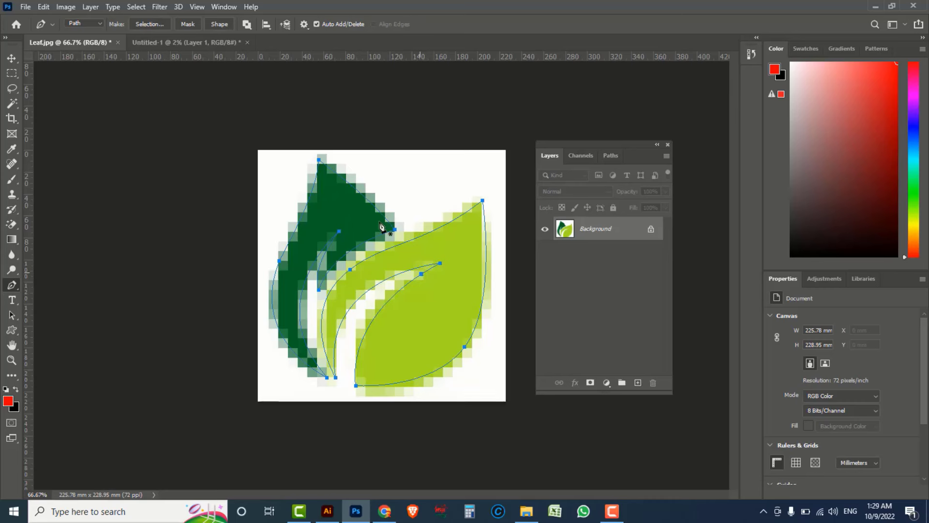
pyautogui.click(186, 42)
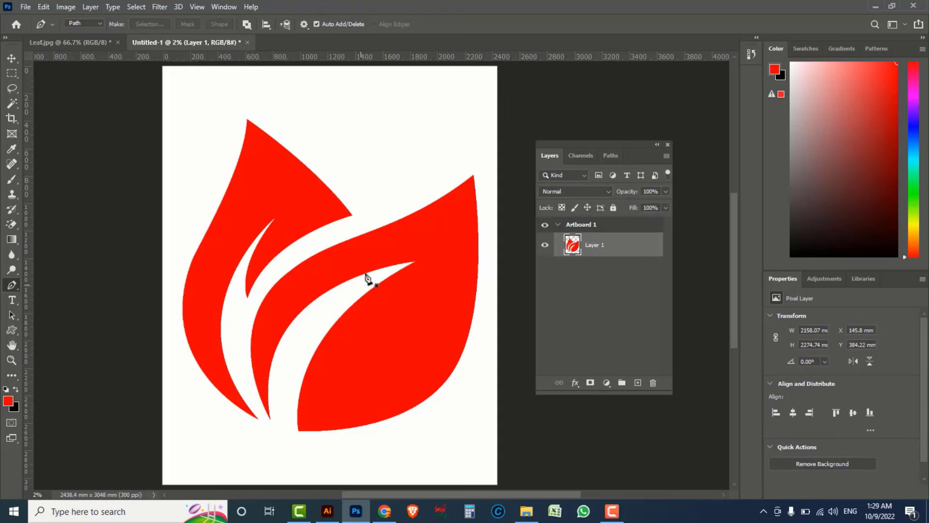
# Undo the red fill and remove an anchor point on the inner leaf curve of Path 1
pyautogui.hotkey('ctrl', 'z')
pyautogui.hotkey('ctrl', 'z')
pyautogui.hotkey('ctrl', 'z')
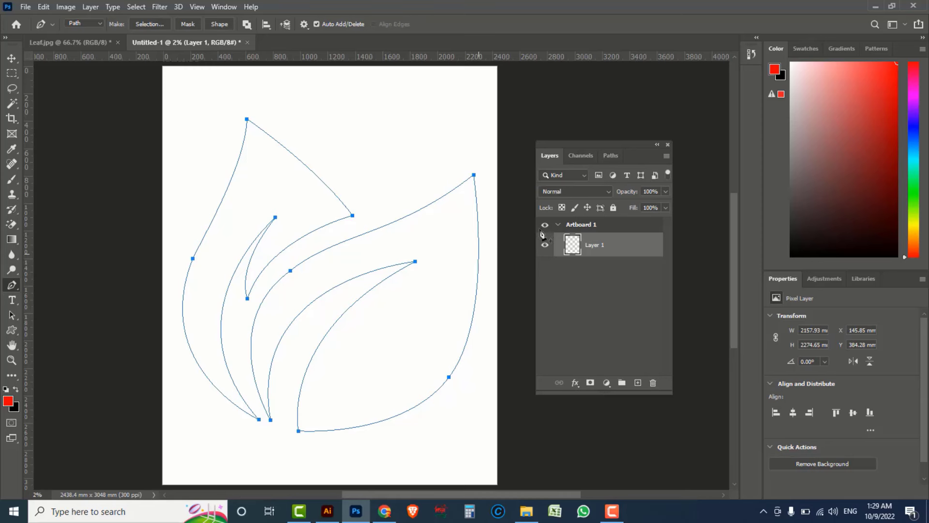
pyautogui.click(612, 156)
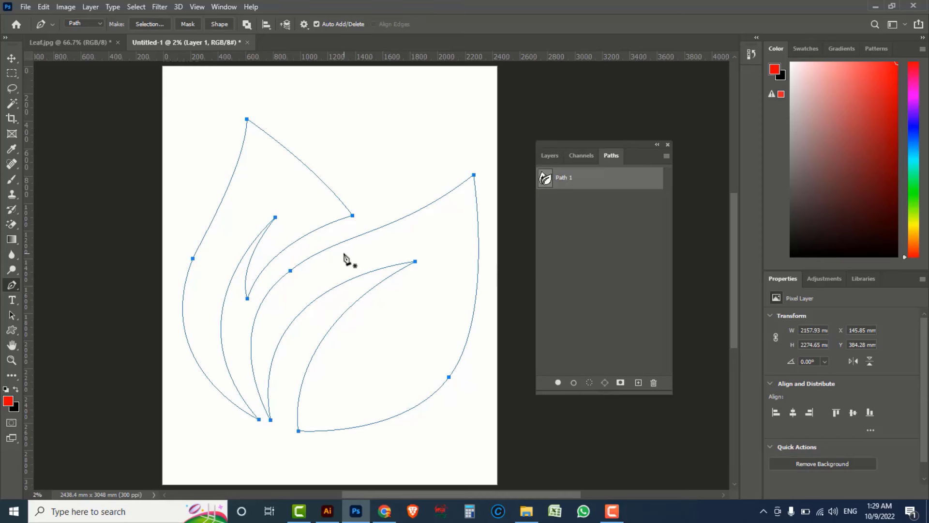
pyautogui.click(290, 244)
pyautogui.click(581, 319)
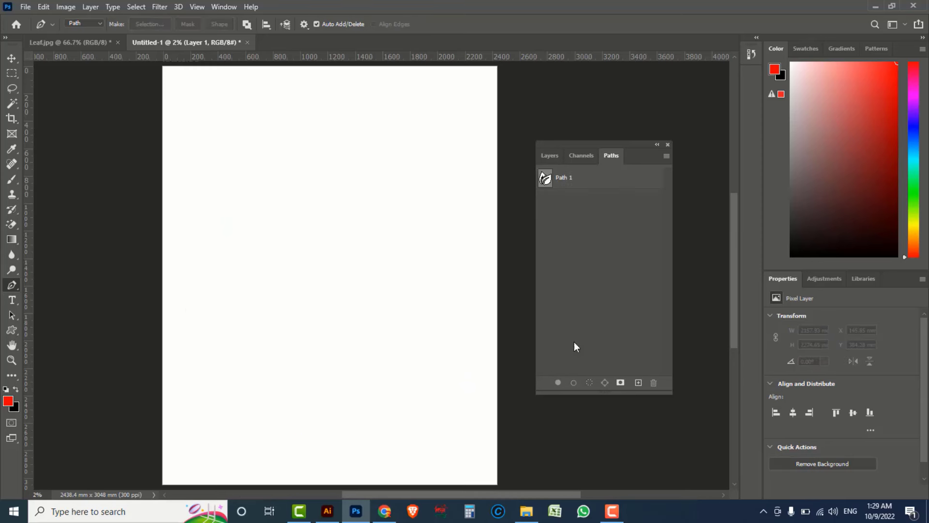
pyautogui.click(547, 179)
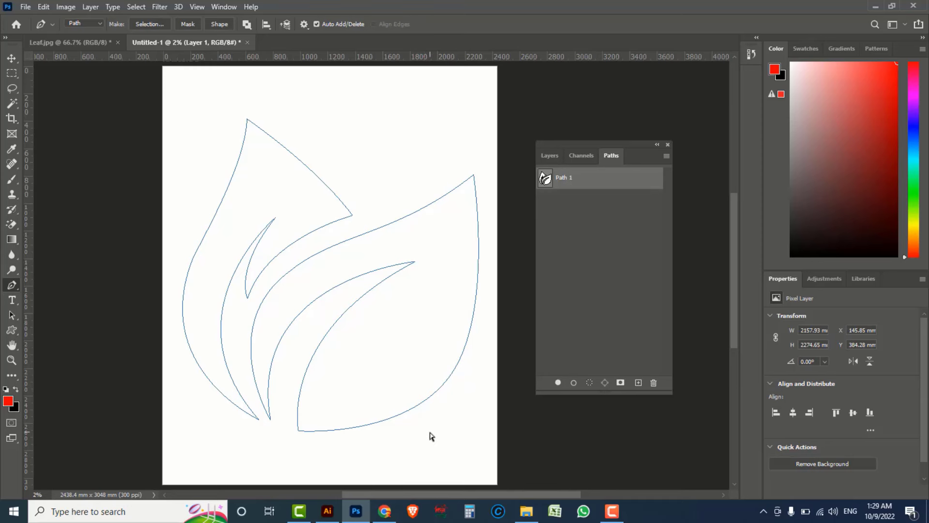
# Cut the lighter leaf's outline, paste it into new Path 2 and load it as a selection
pyautogui.keyDown('ctrl'); pyautogui.click(406, 412); pyautogui.keyUp('ctrl')
pyautogui.press('Delete')
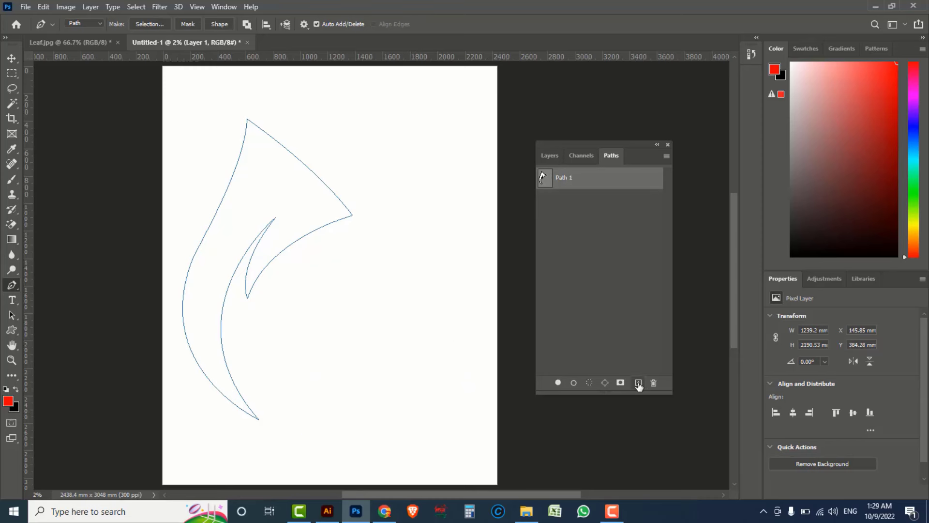
pyautogui.click(638, 383)
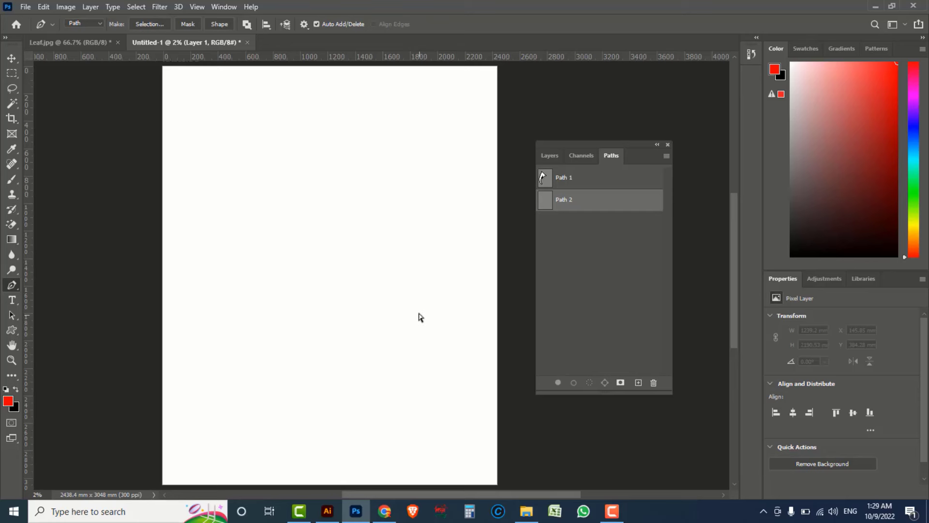
pyautogui.hotkey('ctrl', 'v')
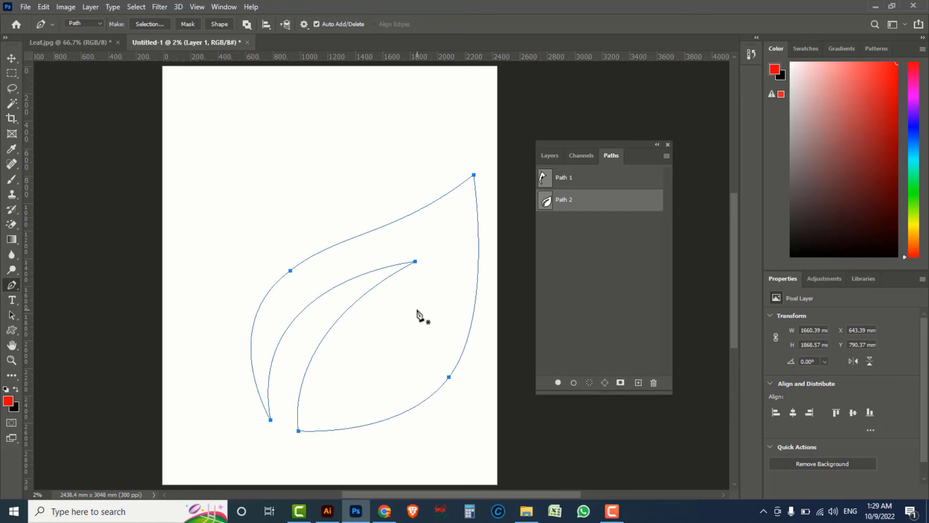
pyautogui.hotkey('ctrl', 'Return')
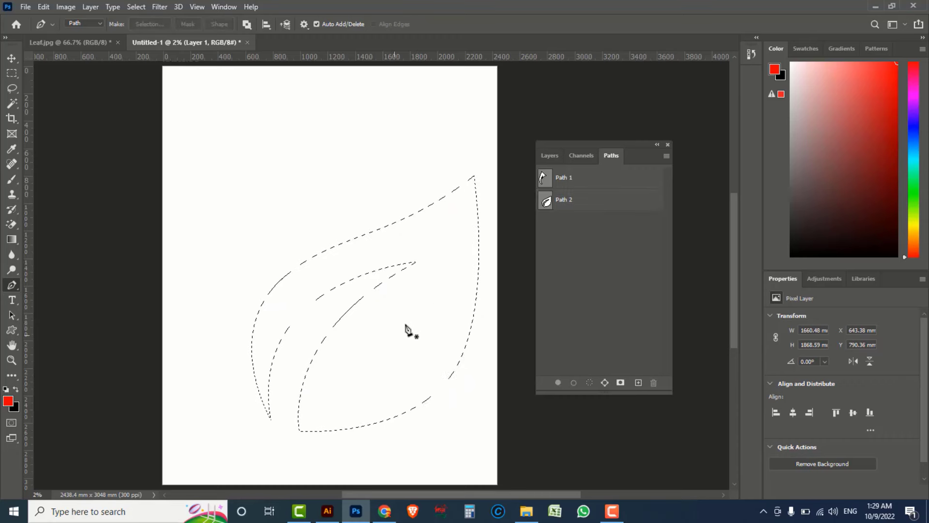
# Sample the light green from Leaf.jpg, fill the leaf selection in Untitled-1 with it, and deselect
pyautogui.click(100, 44)
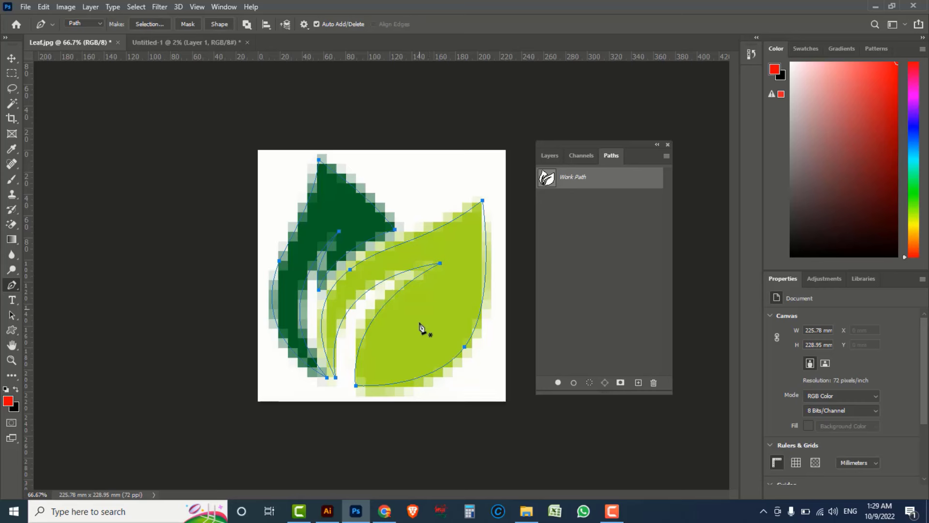
pyautogui.click(8, 401)
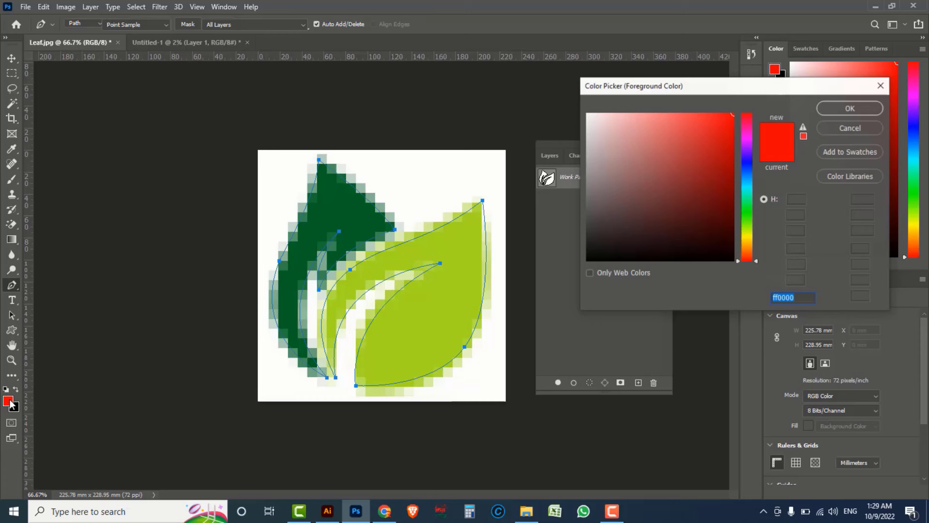
pyautogui.click(420, 318)
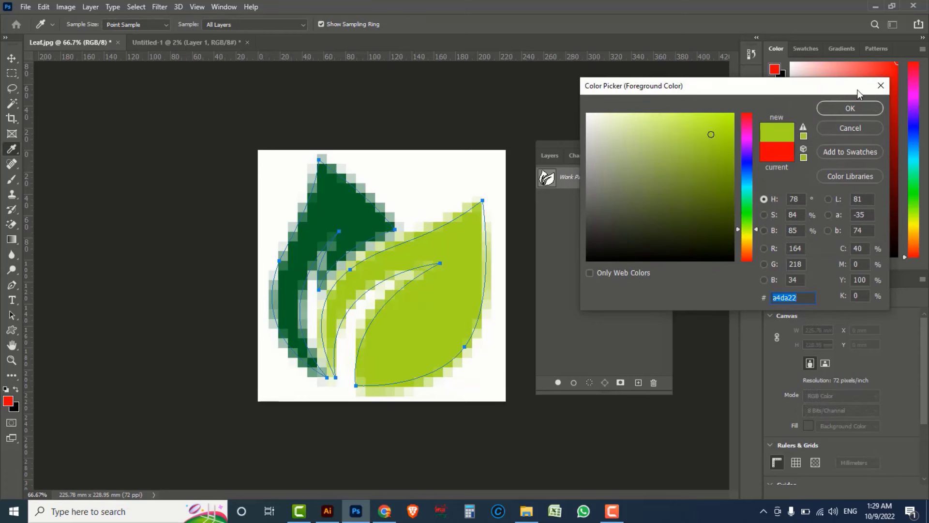
pyautogui.click(850, 108)
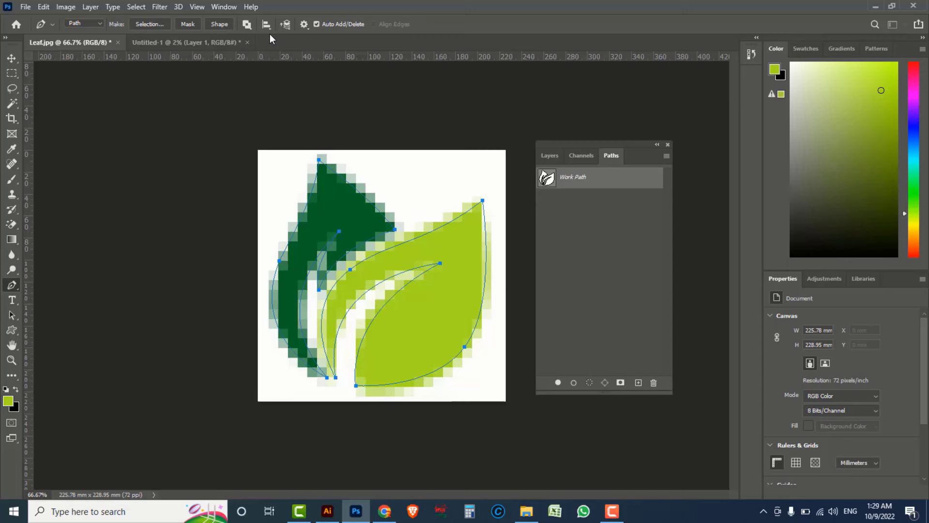
pyautogui.click(179, 44)
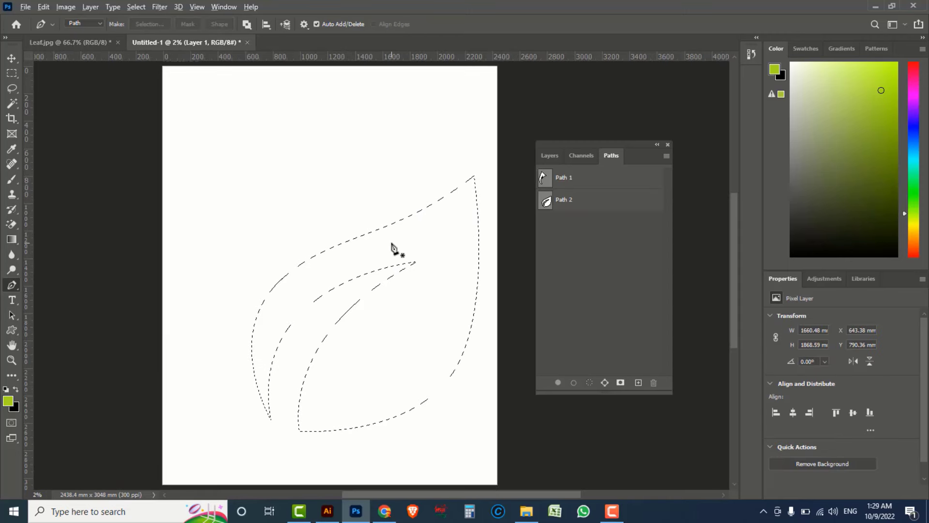
pyautogui.hotkey('alt', 'BackSpace')
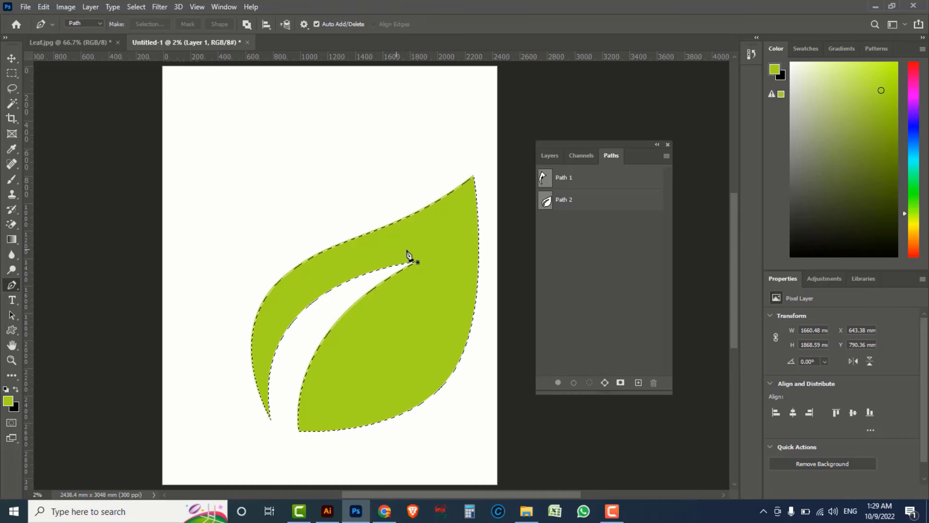
pyautogui.click(137, 7)
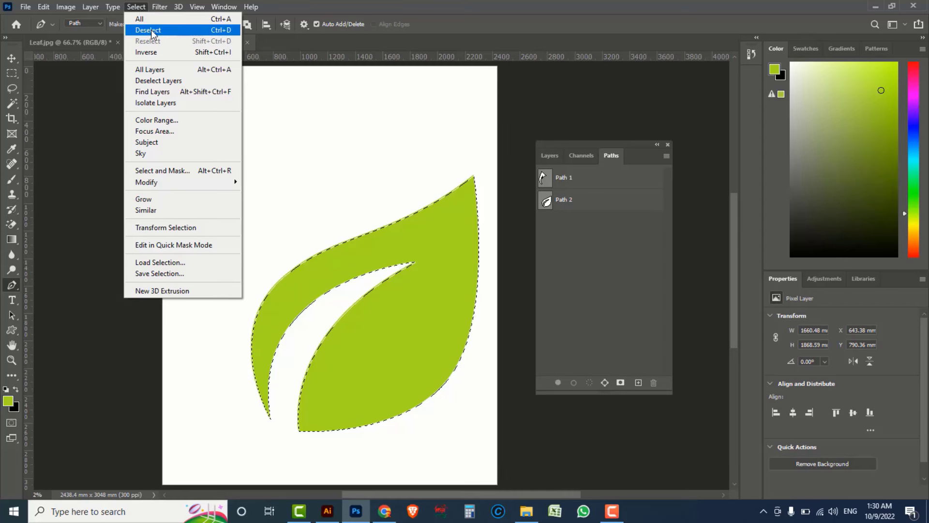
pyautogui.click(148, 30)
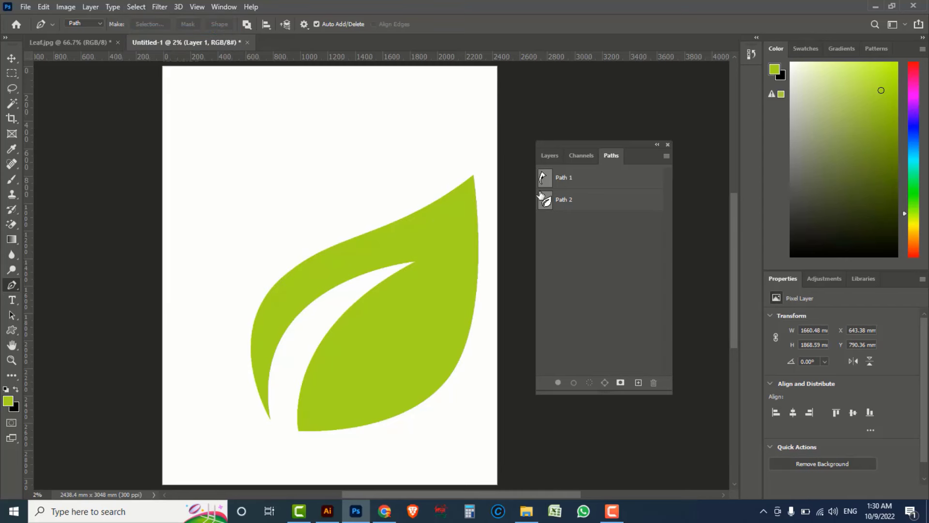
# Load the darker leaf outline from Path 1 as a selection and check it against the leaf layer
pyautogui.click(544, 180)
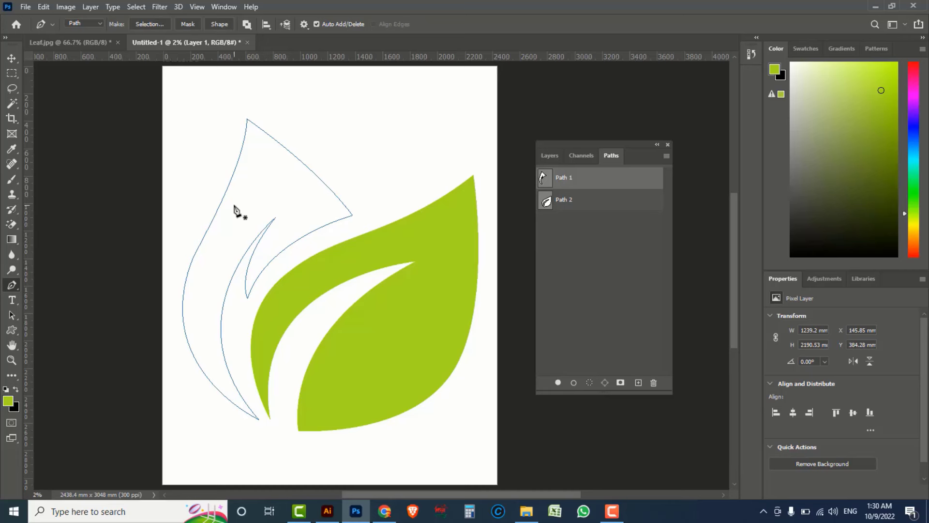
pyautogui.hotkey('ctrl', 'Return')
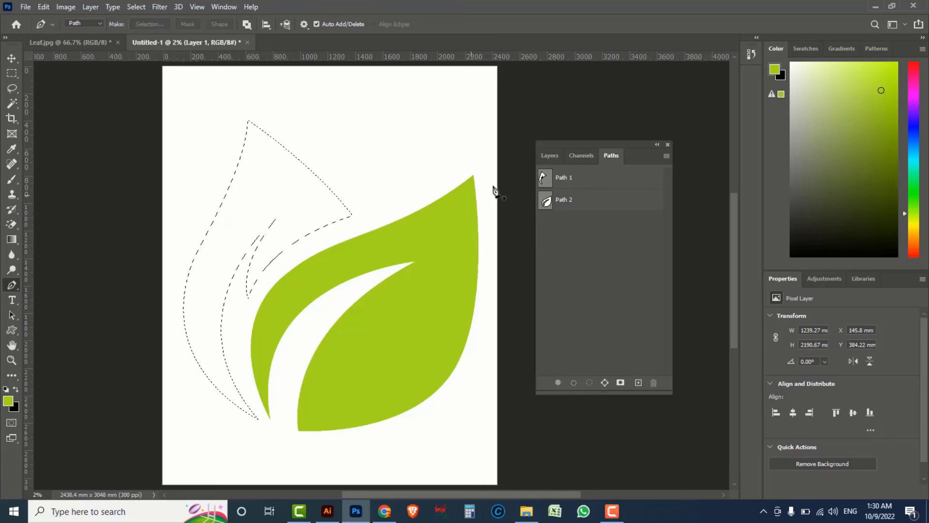
pyautogui.click(549, 155)
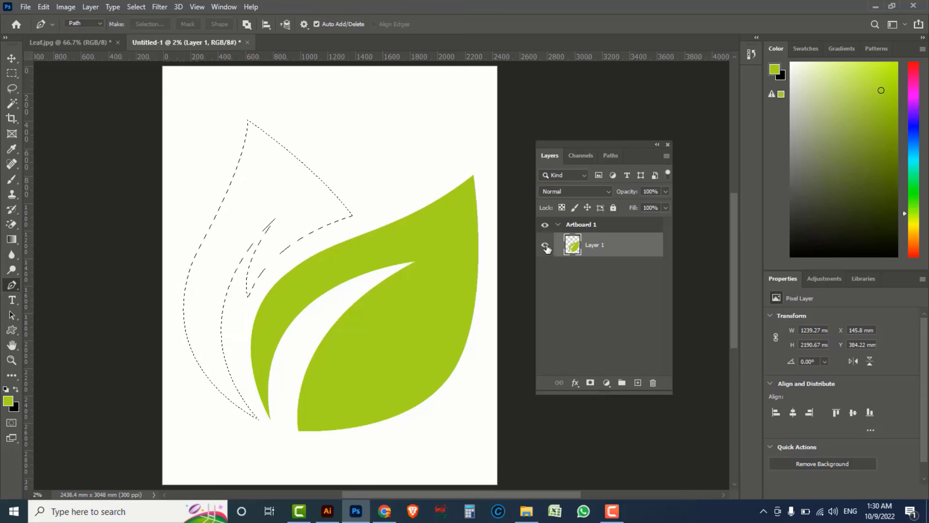
pyautogui.click(545, 245)
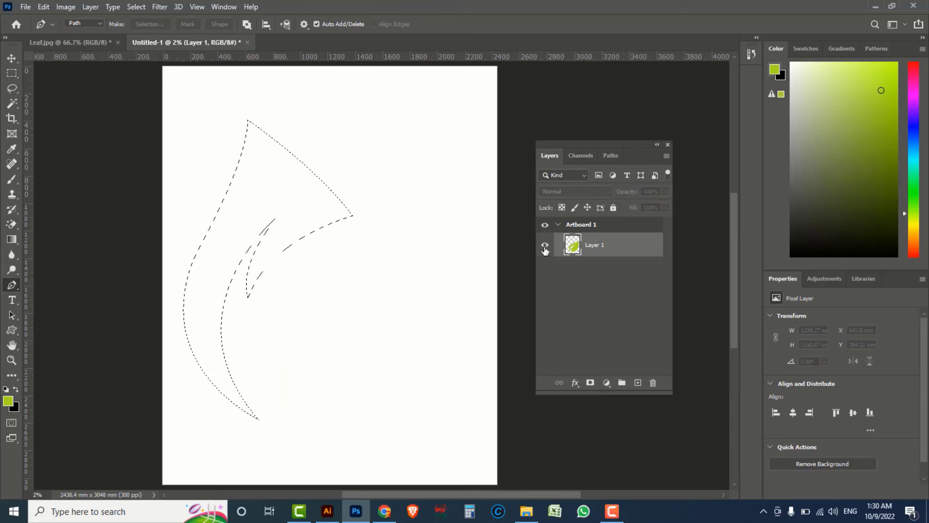
pyautogui.click(545, 245)
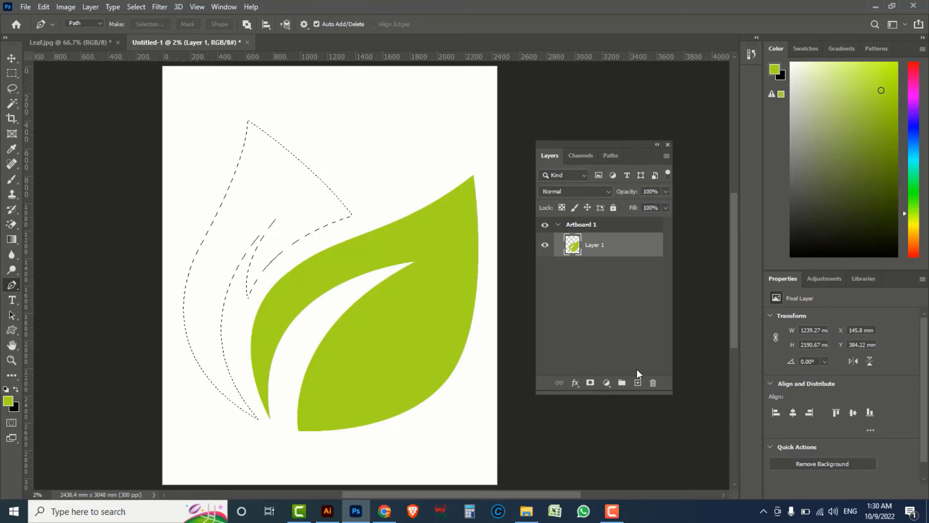
# Sample the dark green from the small leaf in Leaf.jpg as the foreground colour
pyautogui.click(60, 46)
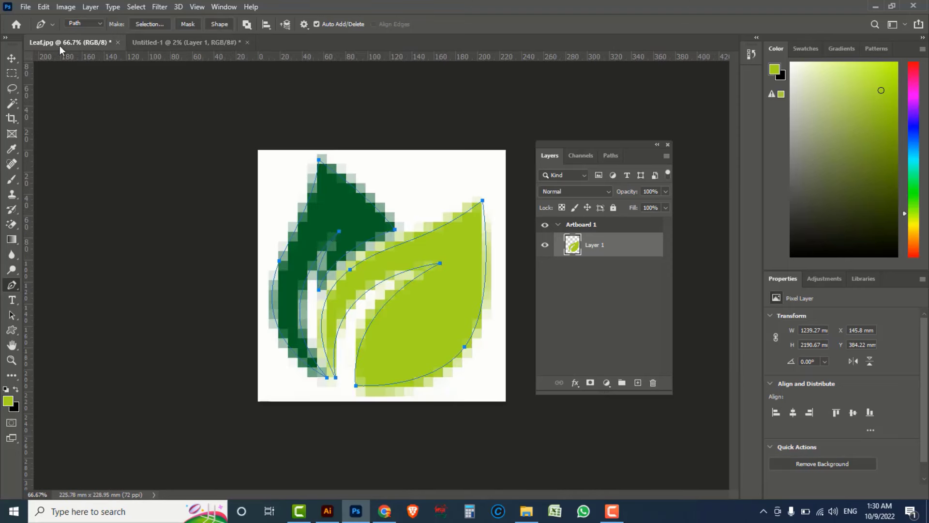
pyautogui.click(8, 401)
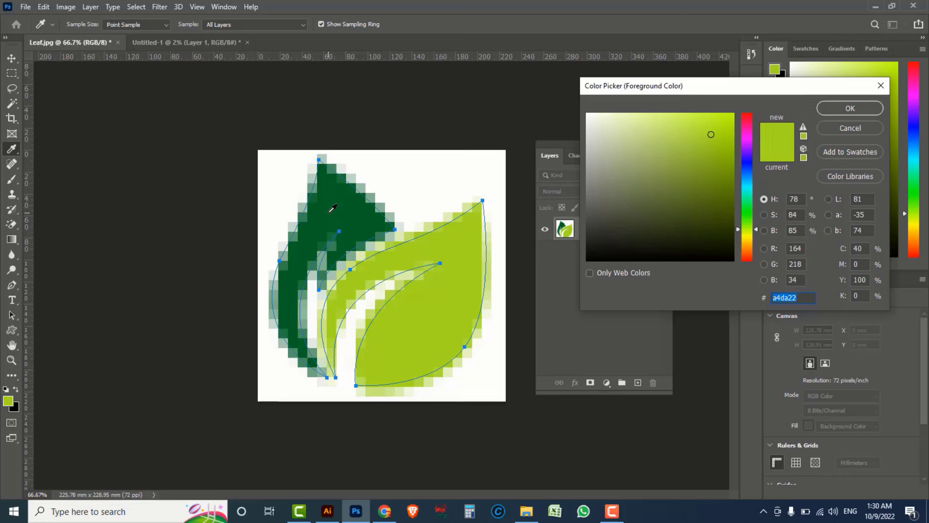
pyautogui.click(333, 208)
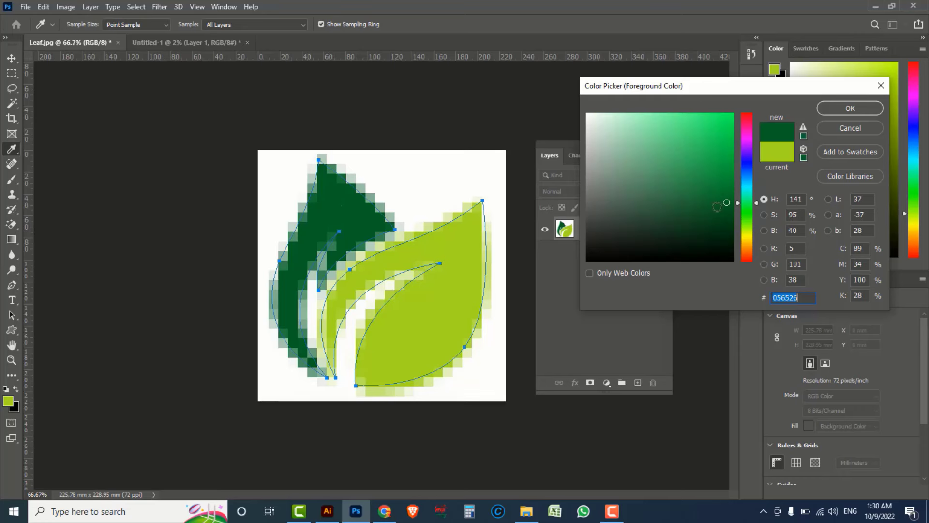
pyautogui.click(835, 117)
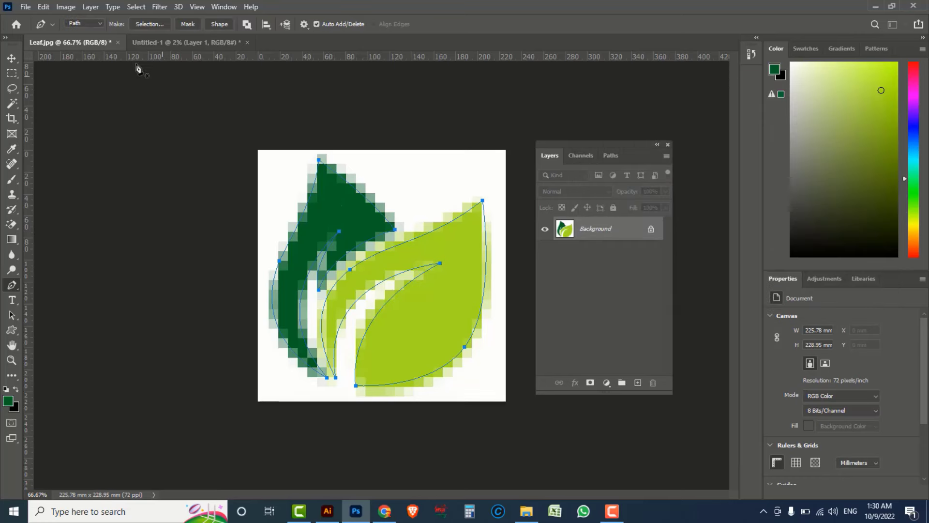
# Fill the darker leaf selection with dark green in Untitled-1 and check the fill
pyautogui.click(154, 42)
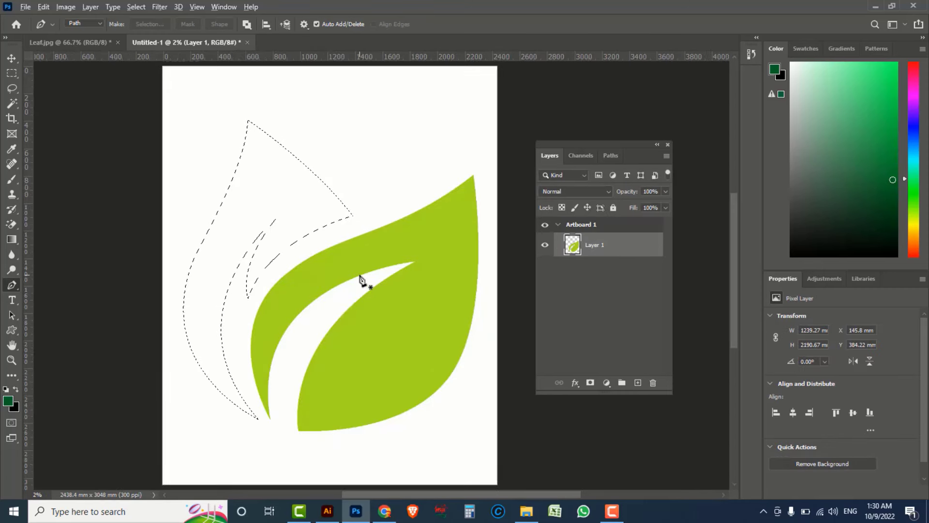
pyautogui.hotkey('alt', 'BackSpace')
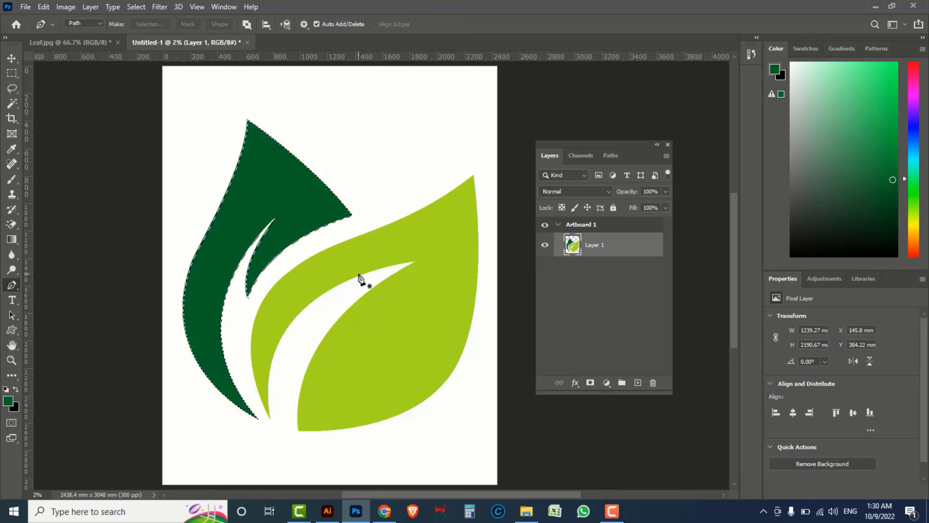
pyautogui.click(545, 245)
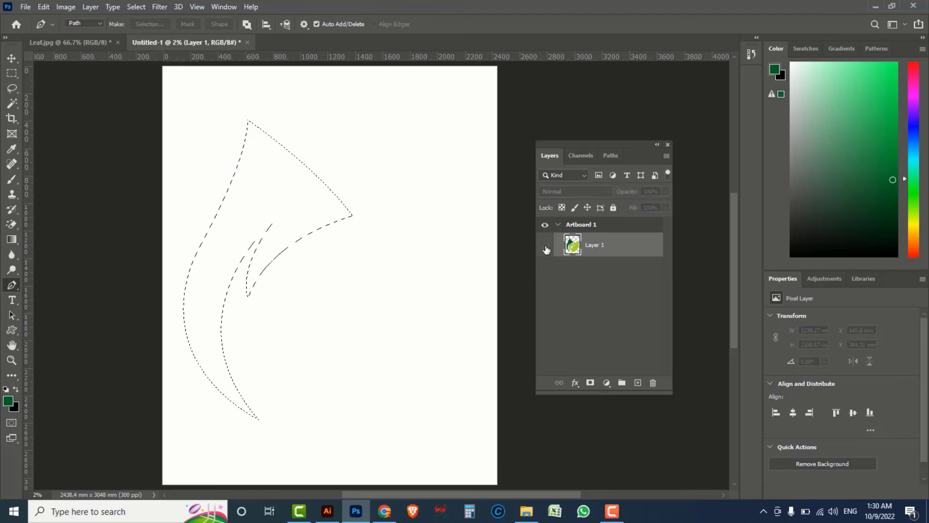
pyautogui.click(546, 246)
pyautogui.click(545, 247)
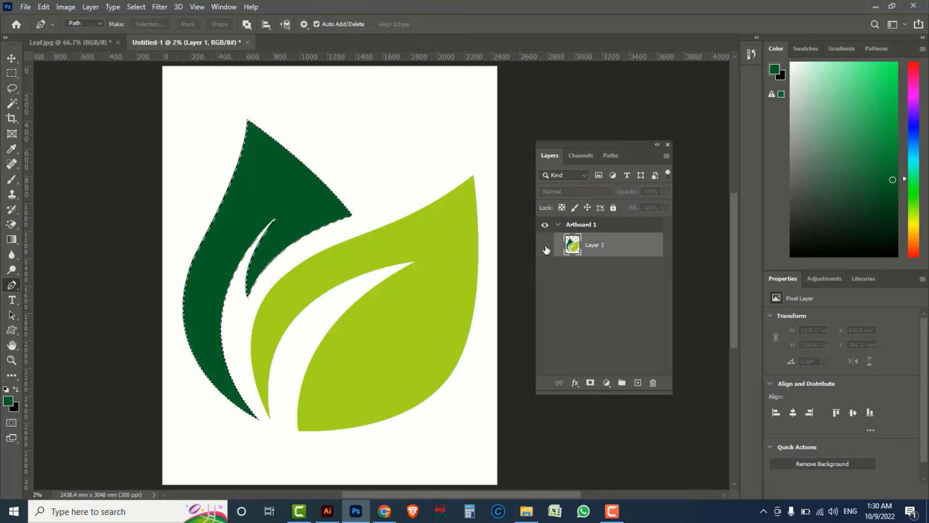
pyautogui.click(545, 246)
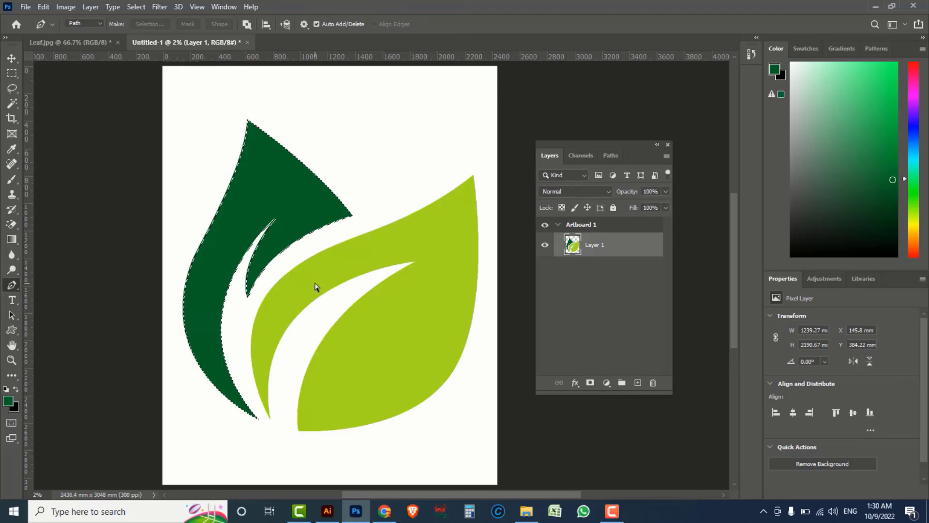
# Move the dark green leaf onto a new Layer 2, deselect, and hide that layer
pyautogui.press('Delete')
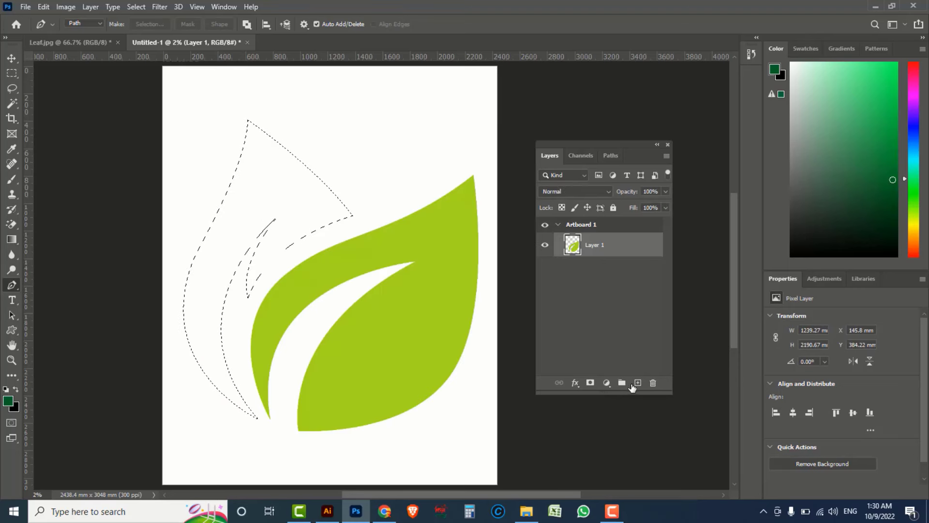
pyautogui.click(637, 383)
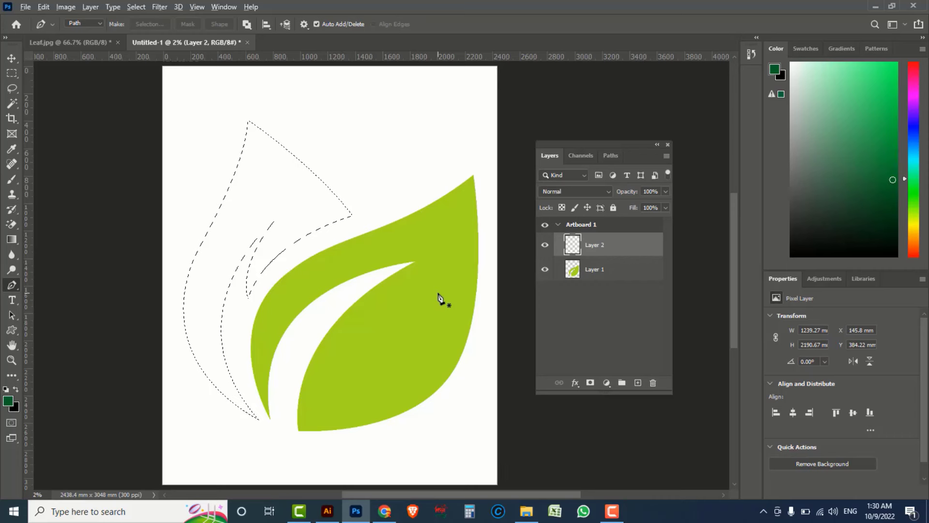
pyautogui.hotkey('alt', 'BackSpace')
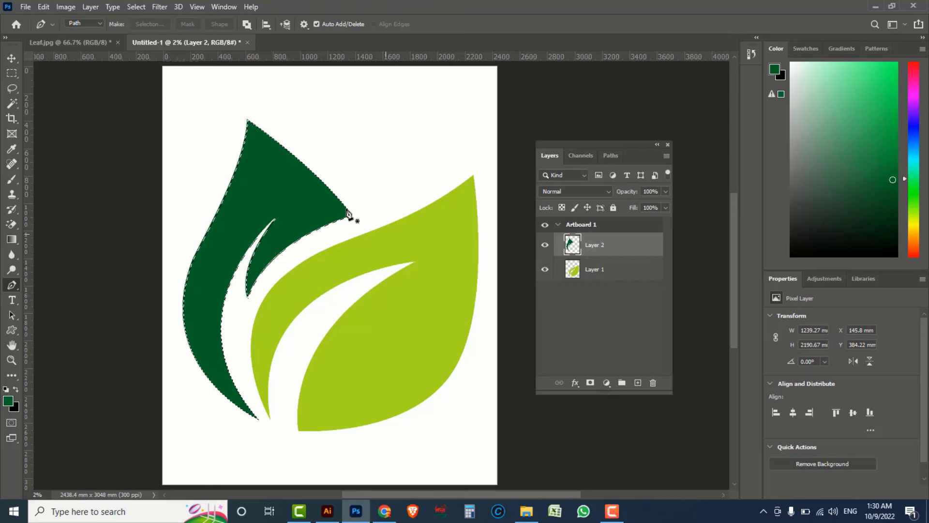
pyautogui.click(129, 9)
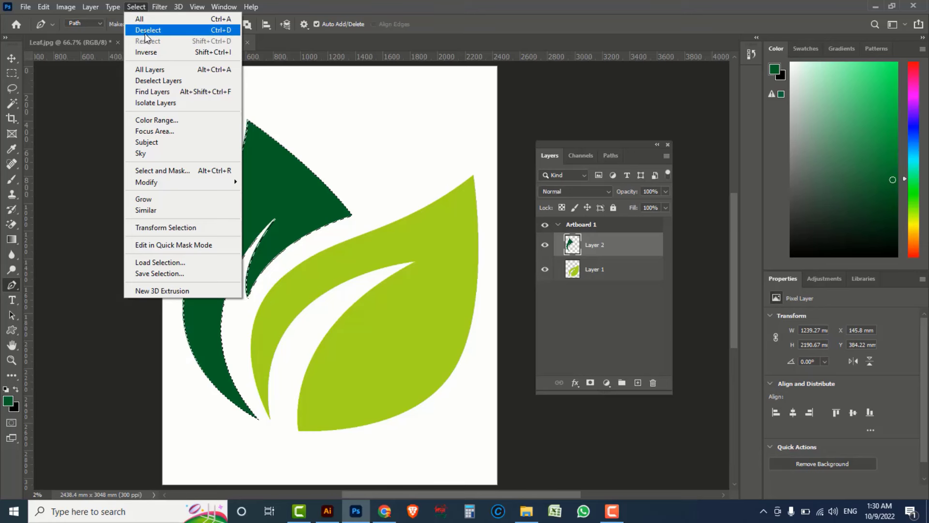
pyautogui.click(148, 30)
pyautogui.click(544, 248)
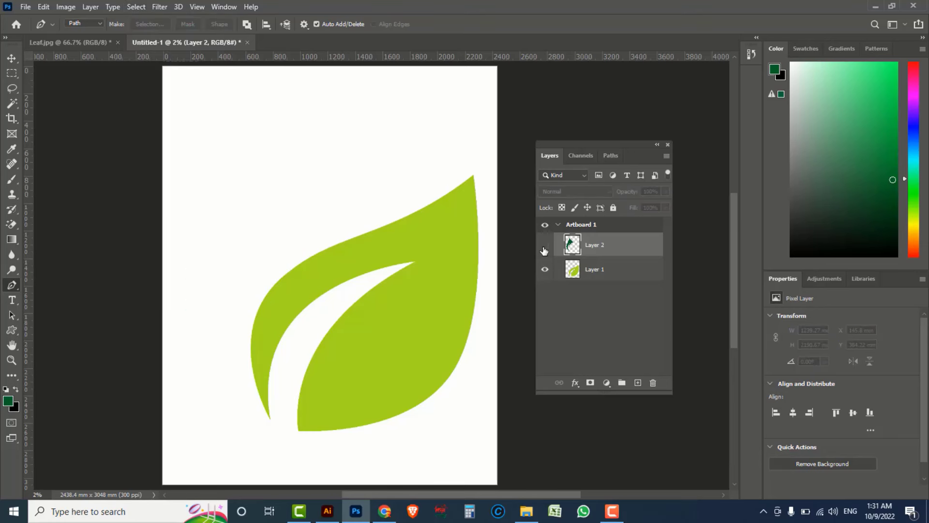
# Toggle Layer 2 and Layer 1 visibility to check each leaf separately
pyautogui.click(543, 248)
pyautogui.click(544, 250)
pyautogui.click(545, 275)
pyautogui.click(545, 249)
# Zoom in to inspect the leaf edges and gap, then zoom back out to the full artboard
pyautogui.keyDown('ctrl'); pyautogui.click(245, 253); pyautogui.keyUp('ctrl')
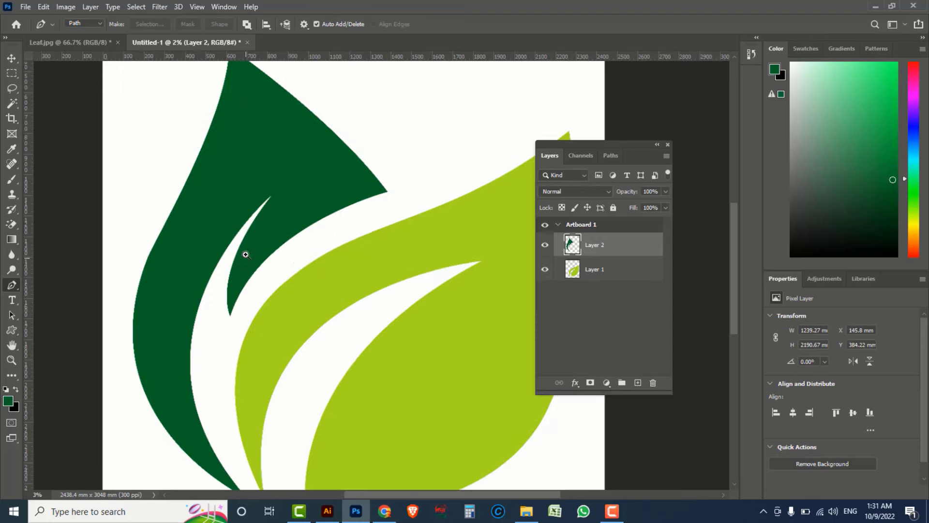
pyautogui.keyDown('ctrl'); pyautogui.click(257, 239); pyautogui.keyUp('ctrl')
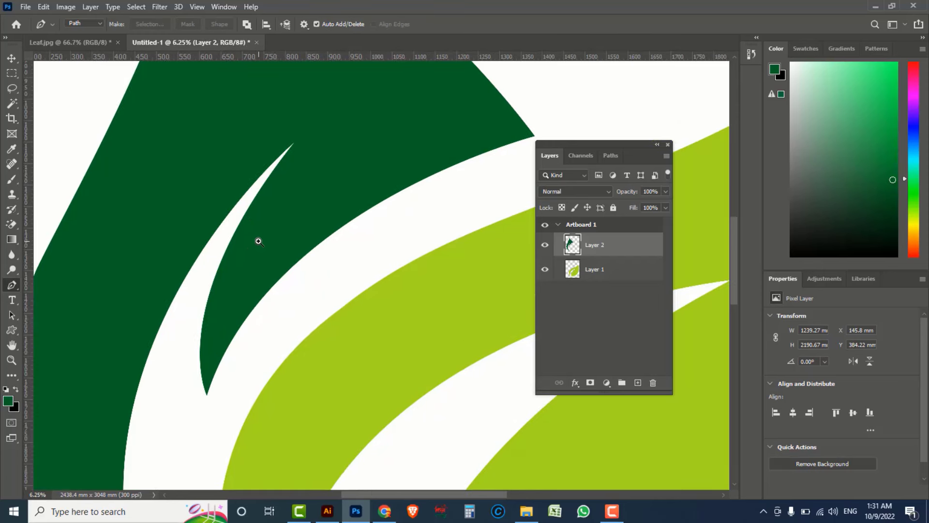
pyautogui.keyDown('ctrl'); pyautogui.click(271, 248); pyautogui.keyUp('ctrl')
pyautogui.keyDown('ctrl'); pyautogui.click(298, 260); pyautogui.keyUp('ctrl')
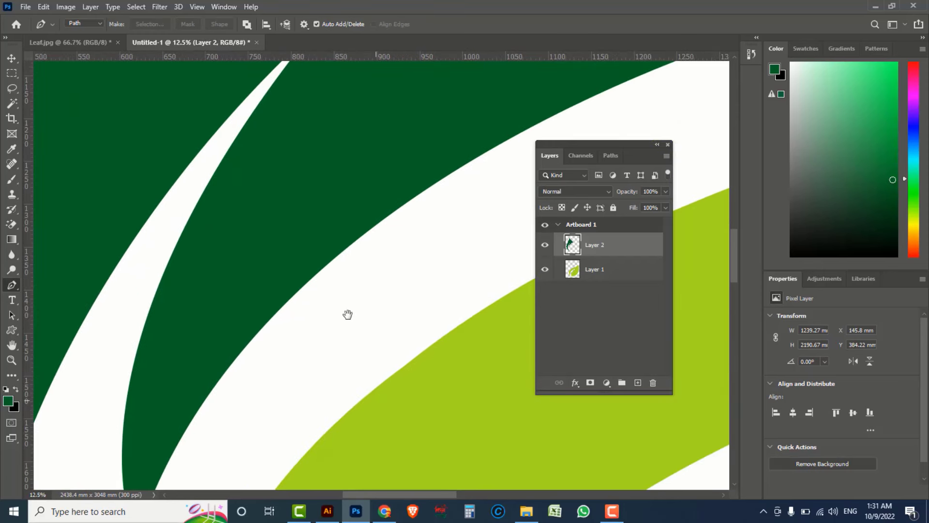
pyautogui.moveTo(346, 314); pyautogui.dragTo(335, 272)
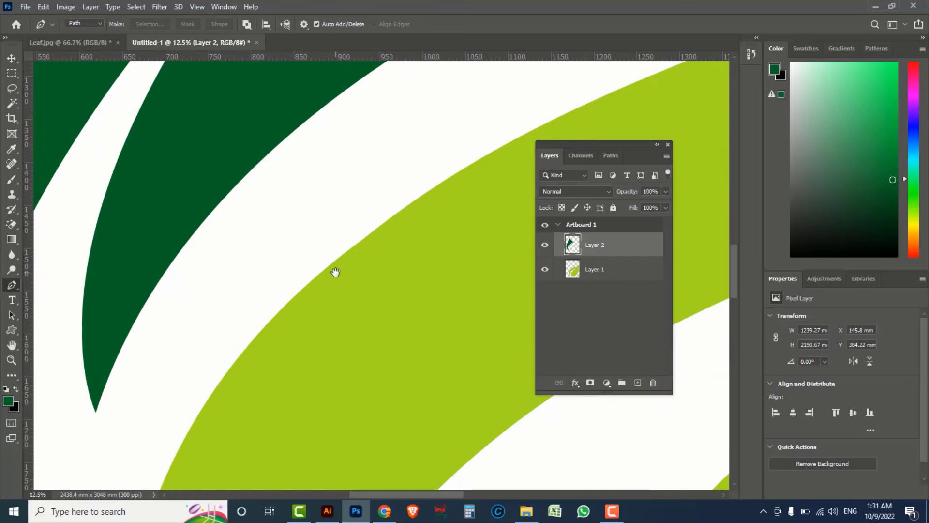
pyautogui.keyDown('alt'); pyautogui.click(338, 261); pyautogui.keyUp('alt')
pyautogui.keyDown('alt'); pyautogui.click(338, 261); pyautogui.keyUp('alt')
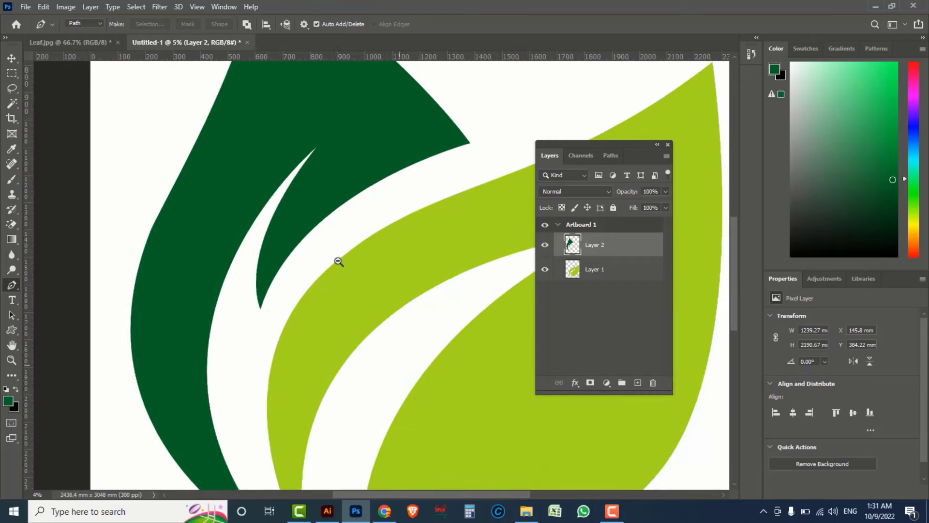
pyautogui.keyDown('alt'); pyautogui.click(339, 261); pyautogui.keyUp('alt')
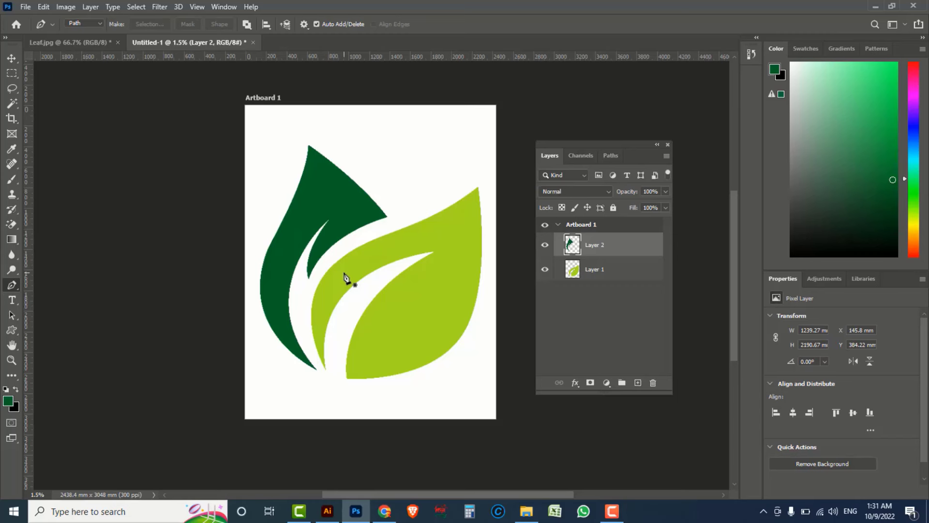
# Lock the pixelated leaf image in place in Illustrator's Leaf.jpg document
pyautogui.click(328, 511)
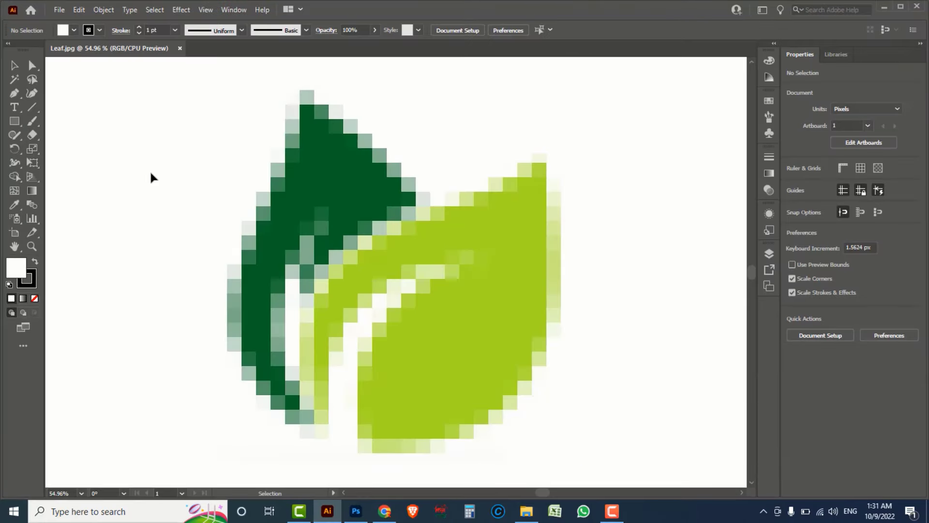
pyautogui.moveTo(134, 162); pyautogui.dragTo(317, 231)
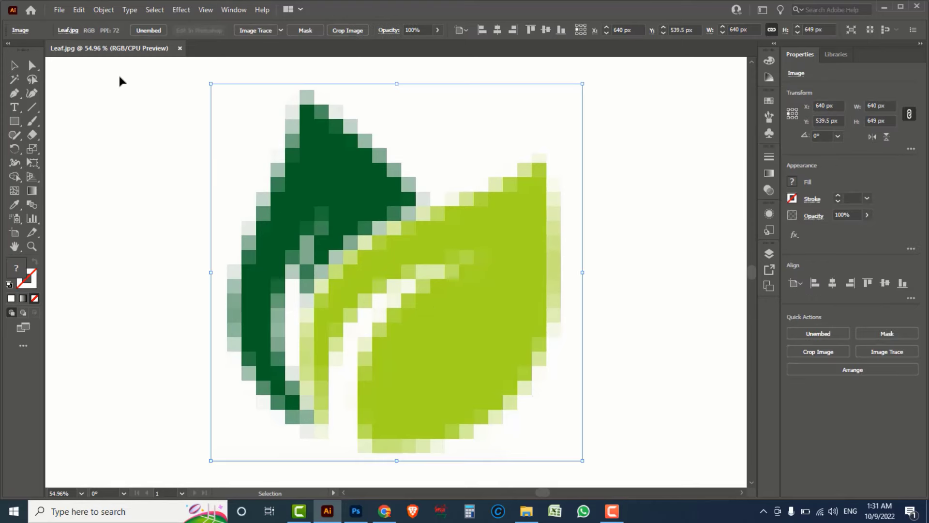
pyautogui.click(101, 14)
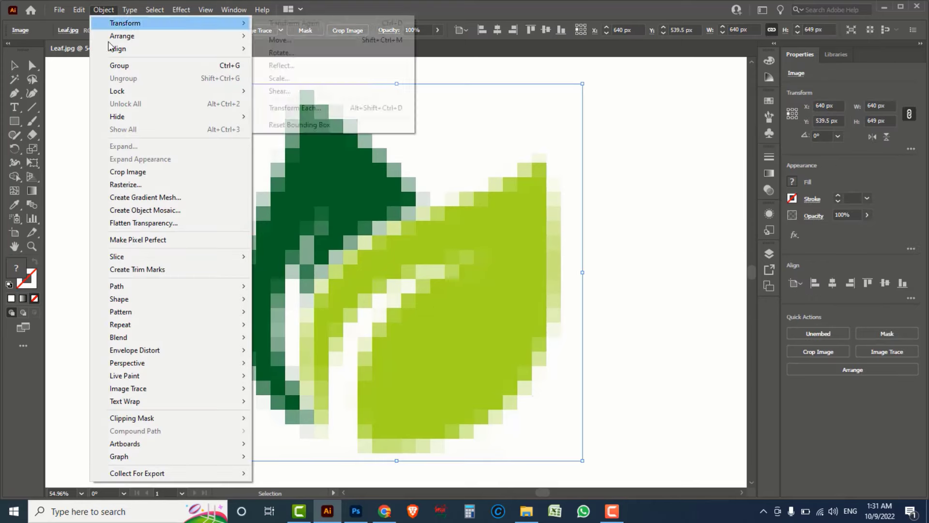
pyautogui.moveTo(117, 91)
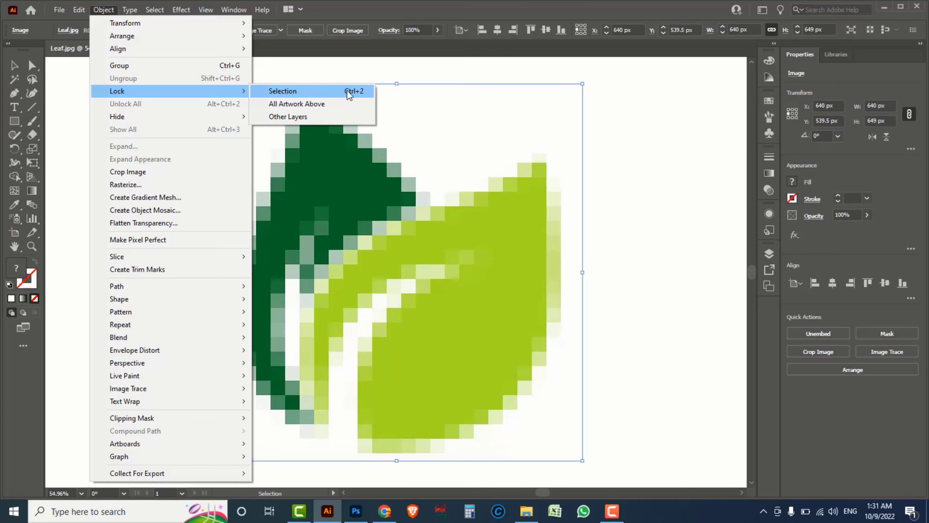
pyautogui.click(355, 95)
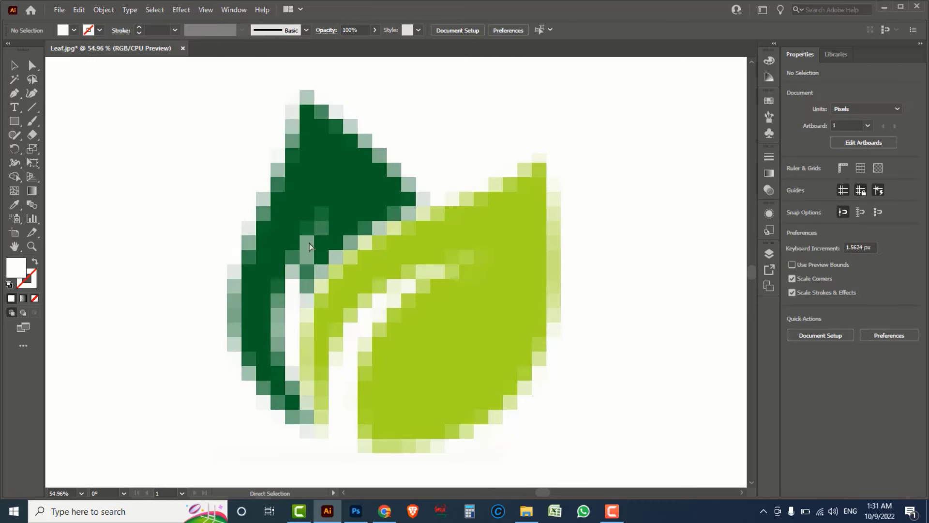
pyautogui.scroll(-1, 309, 247)
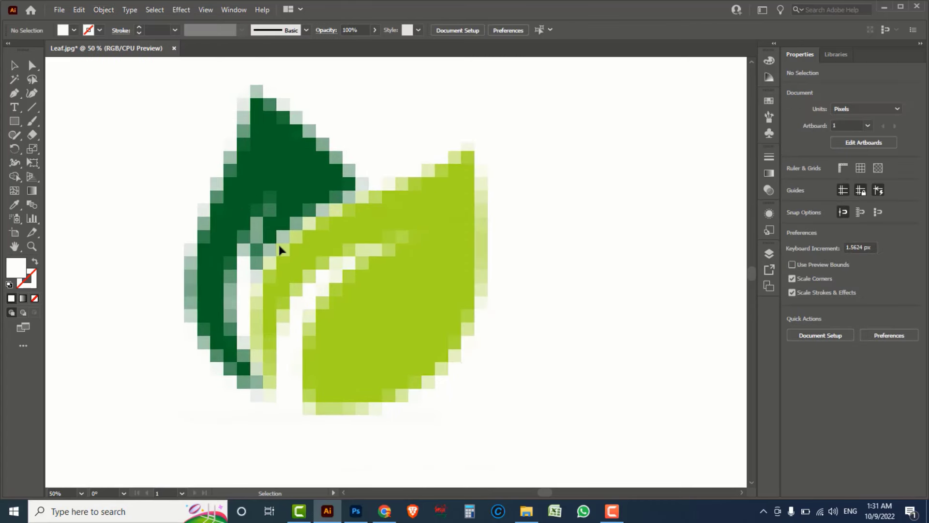
pyautogui.moveTo(14, 93); pyautogui.dragTo(44, 99)
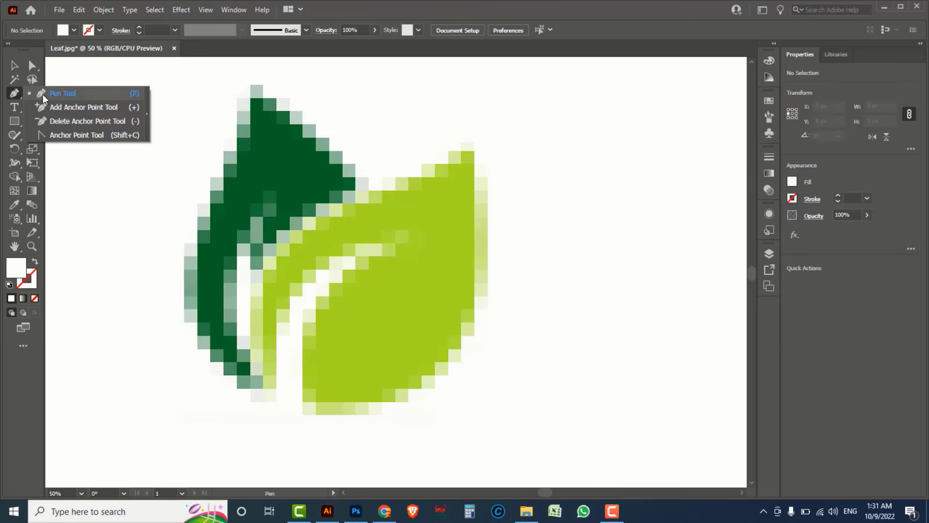
# Start a Pen path at the dark leaf's bottom and curve it up the left edge to the tip
pyautogui.click(58, 93)
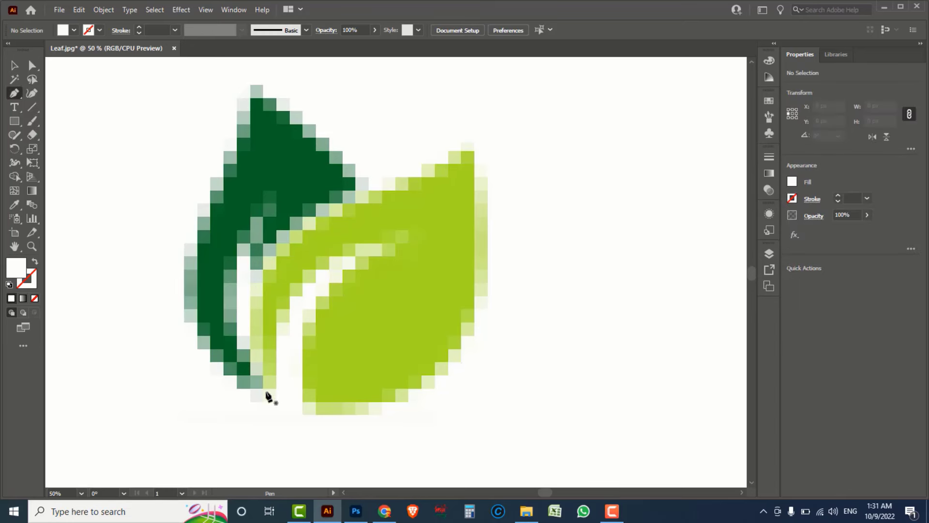
pyautogui.click(265, 391)
pyautogui.moveTo(195, 250); pyautogui.dragTo(219, 144)
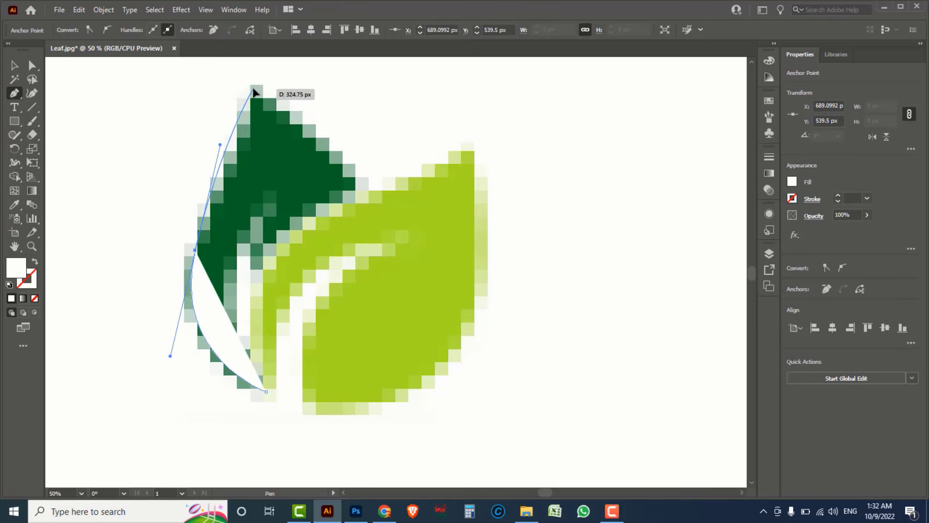
pyautogui.moveTo(254, 90); pyautogui.dragTo(261, 105)
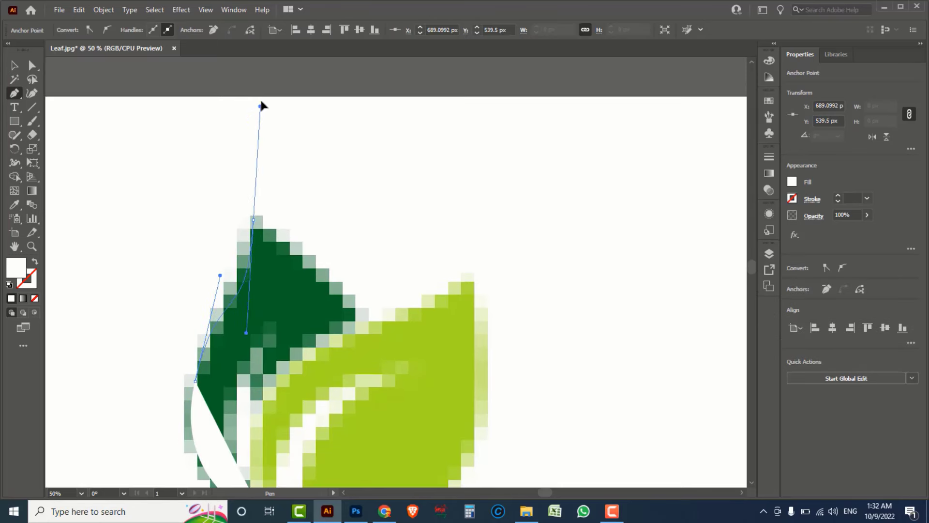
pyautogui.moveTo(262, 106); pyautogui.dragTo(271, 107)
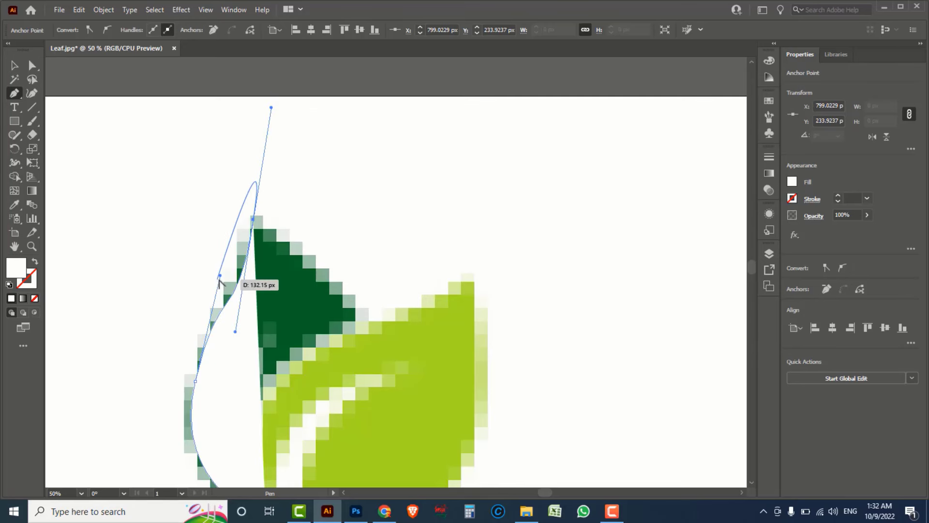
pyautogui.press('alt')
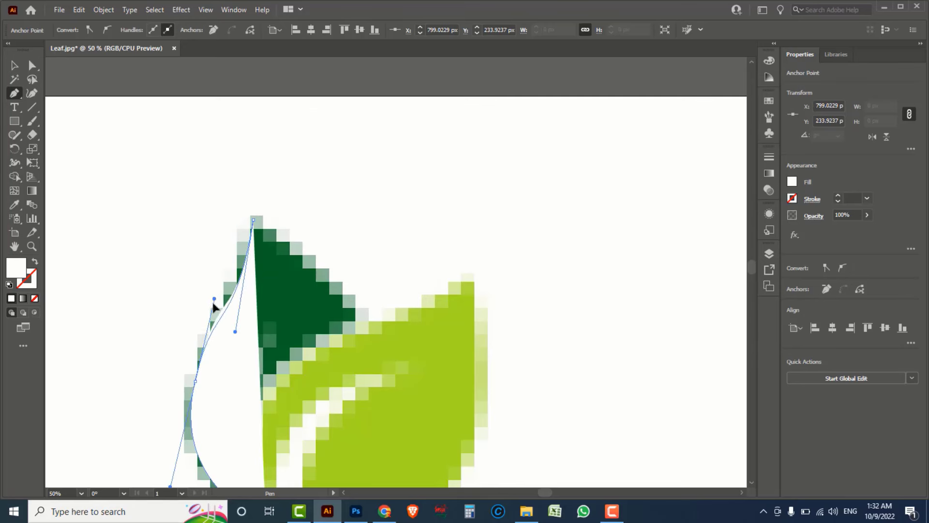
pyautogui.moveTo(220, 277); pyautogui.dragTo(210, 321)
pyautogui.moveTo(303, 352); pyautogui.dragTo(349, 223)
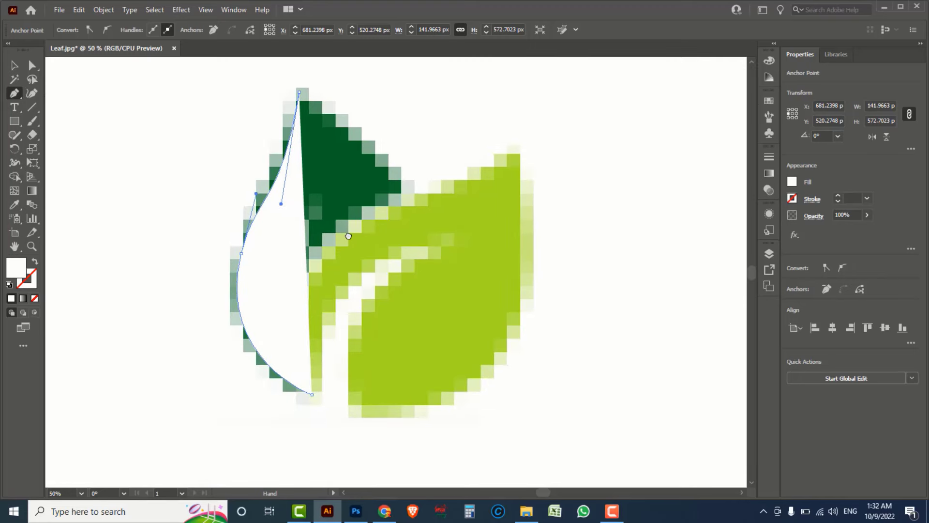
pyautogui.moveTo(298, 93); pyautogui.dragTo(301, 97)
# Continue the dark leaf outline around its right corner and down the curved inner edge
pyautogui.click(404, 192)
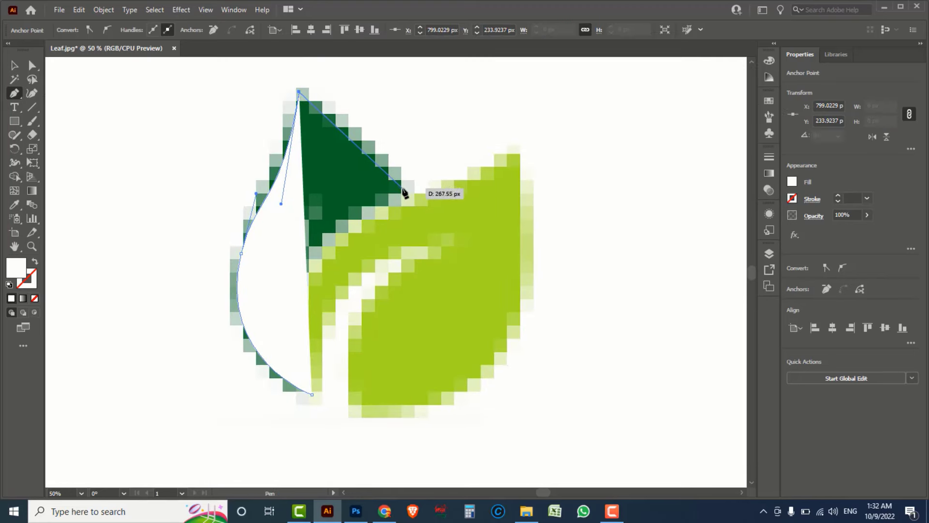
pyautogui.moveTo(404, 192); pyautogui.dragTo(439, 247)
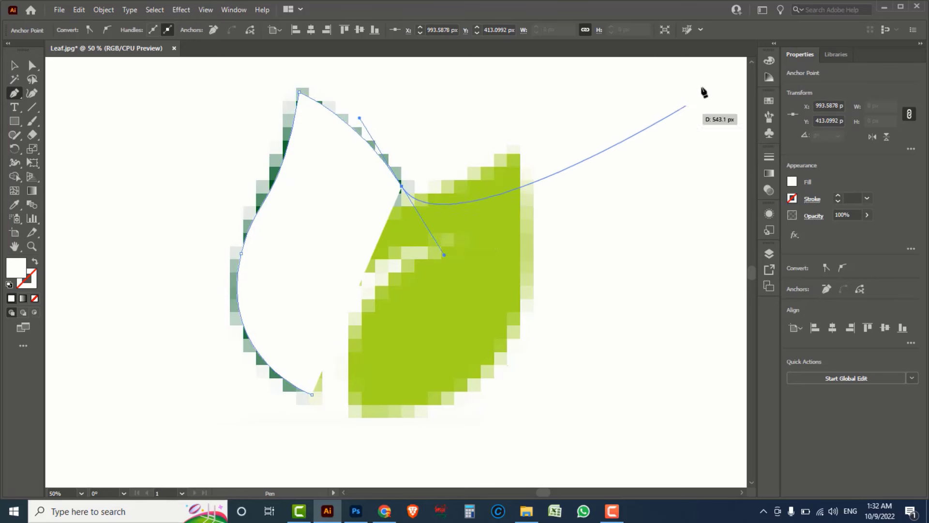
pyautogui.click(34, 299)
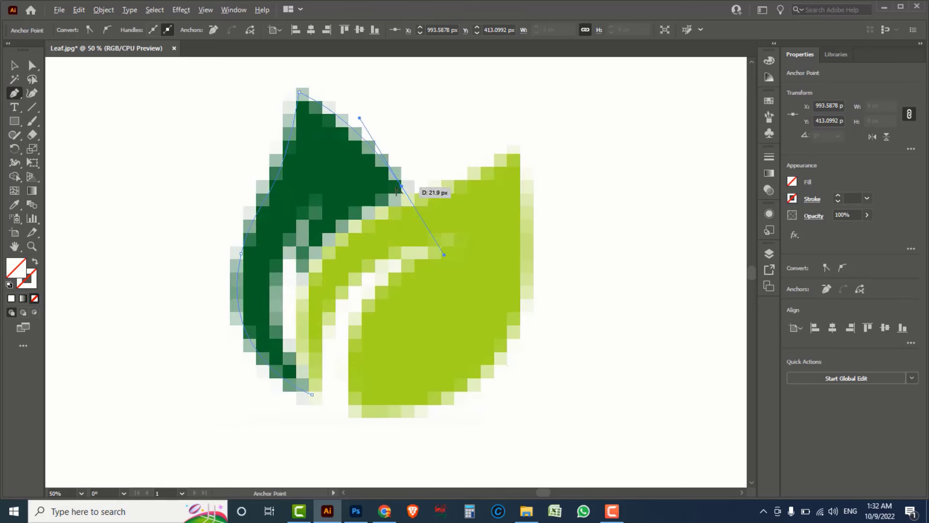
pyautogui.press('alt')
pyautogui.keyDown('alt'); pyautogui.click(401, 187); pyautogui.keyUp('alt')
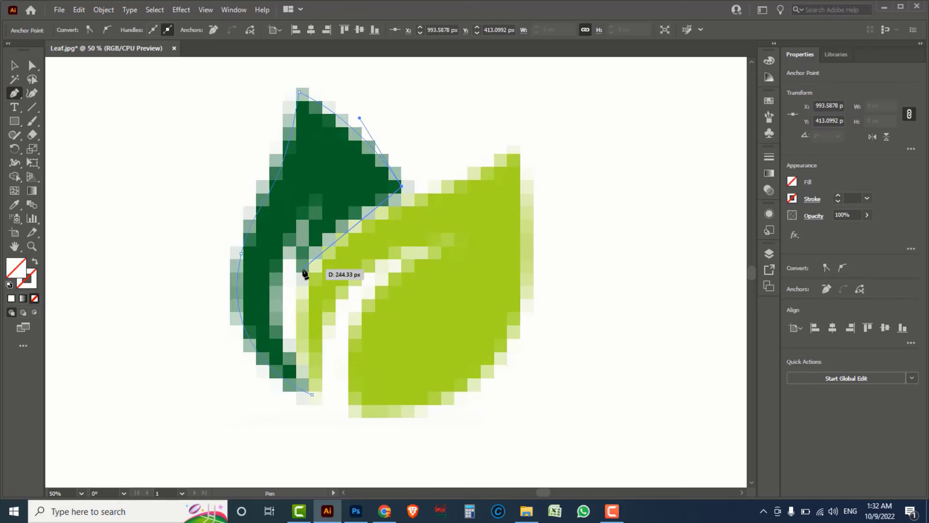
pyautogui.moveTo(301, 271); pyautogui.dragTo(285, 321)
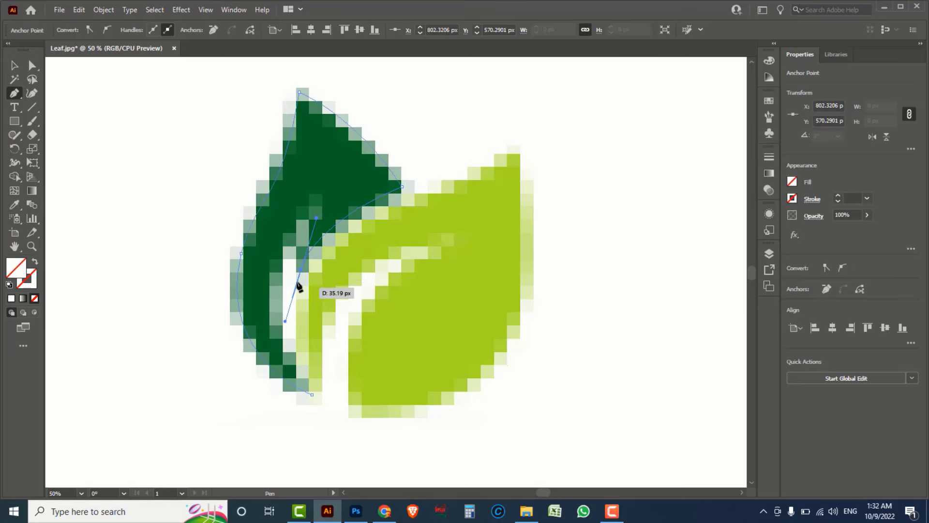
pyautogui.moveTo(301, 277); pyautogui.dragTo(302, 275)
pyautogui.click(301, 273)
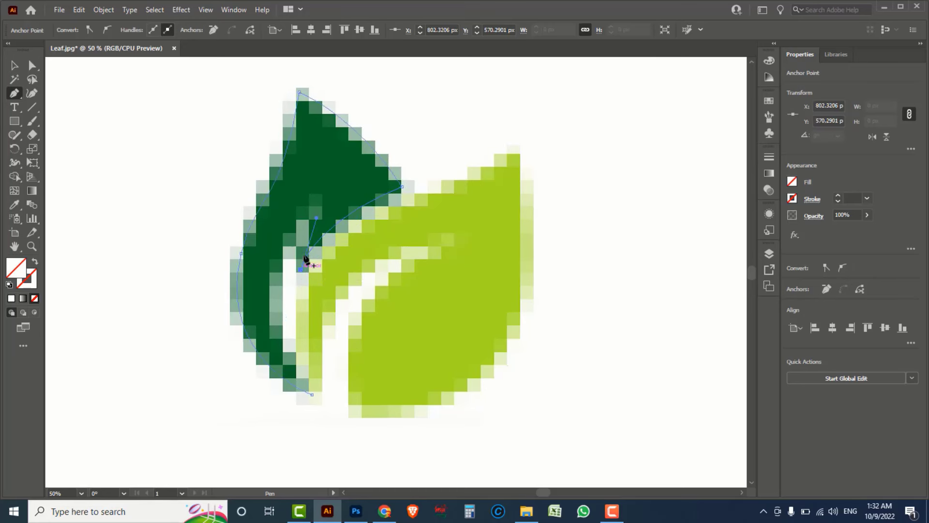
pyautogui.moveTo(325, 189); pyautogui.dragTo(348, 148)
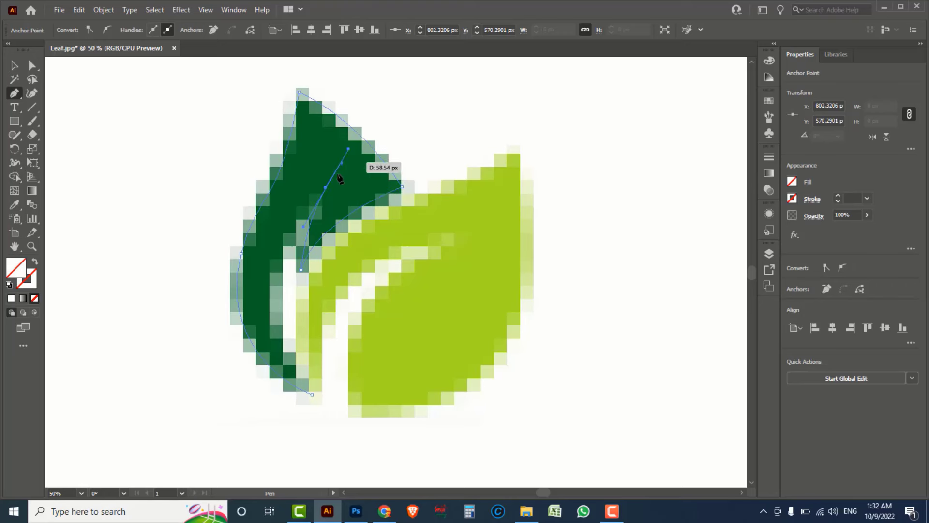
pyautogui.moveTo(326, 190)
pyautogui.mouseDown()
pyautogui.moveTo(262, 267)
pyautogui.moveTo(273, 324)
pyautogui.moveTo(304, 346)
pyautogui.moveTo(352, 340)
pyautogui.mouseUp()
pyautogui.scroll(-2, 338, 311)
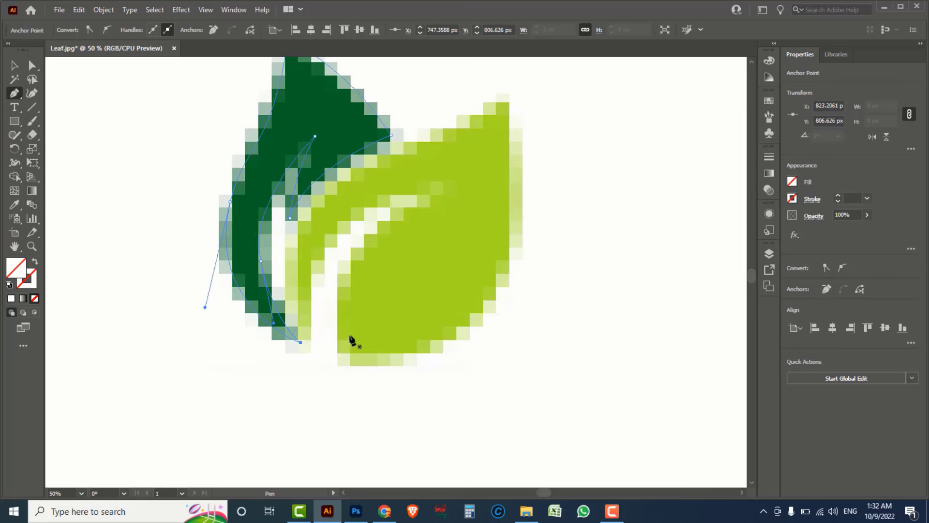
# Trace the light leaf's inner edge from its lower tip to a sharp corner at its top tip
pyautogui.click(305, 330)
pyautogui.moveTo(329, 196); pyautogui.dragTo(391, 147)
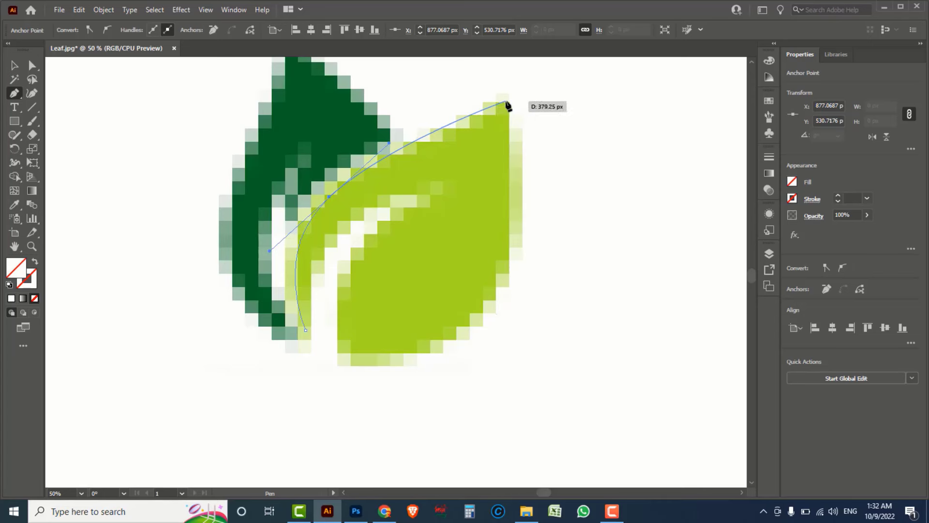
pyautogui.moveTo(507, 102)
pyautogui.mouseDown()
pyautogui.moveTo(542, 83)
pyautogui.moveTo(605, 135)
pyautogui.mouseUp()
pyautogui.scroll(4, 542, 84)
pyautogui.scroll(-3, 517, 213)
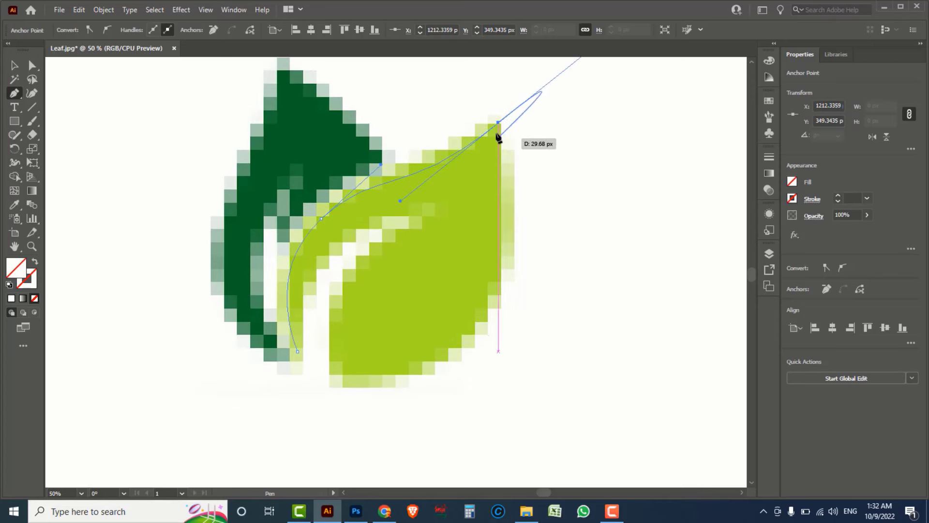
pyautogui.hotkey('ctrl', 'z')
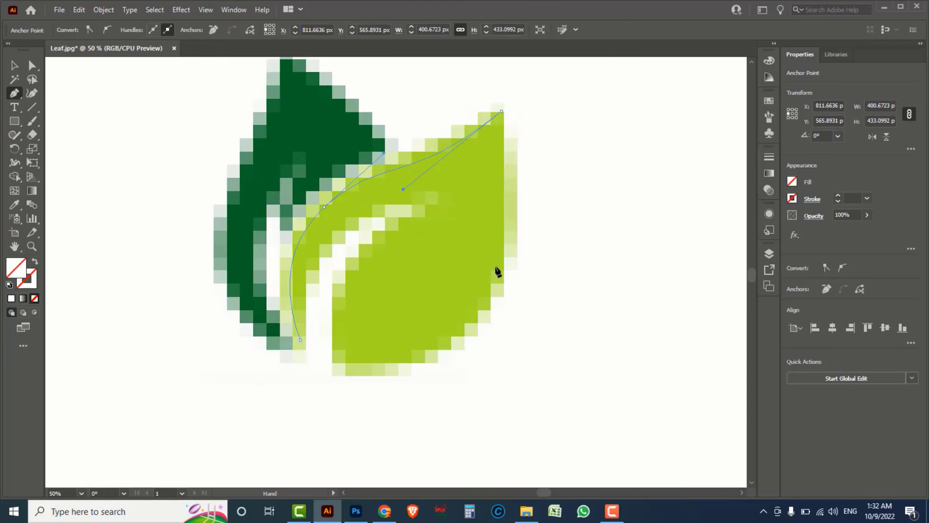
pyautogui.moveTo(503, 113)
pyautogui.mouseDown()
pyautogui.moveTo(598, 80)
pyautogui.moveTo(586, 71)
pyautogui.mouseUp()
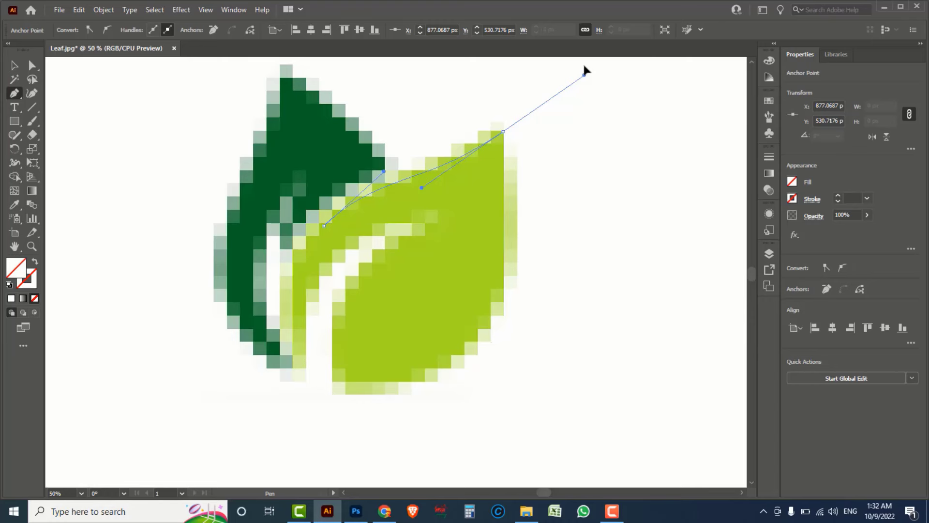
pyautogui.click(503, 131)
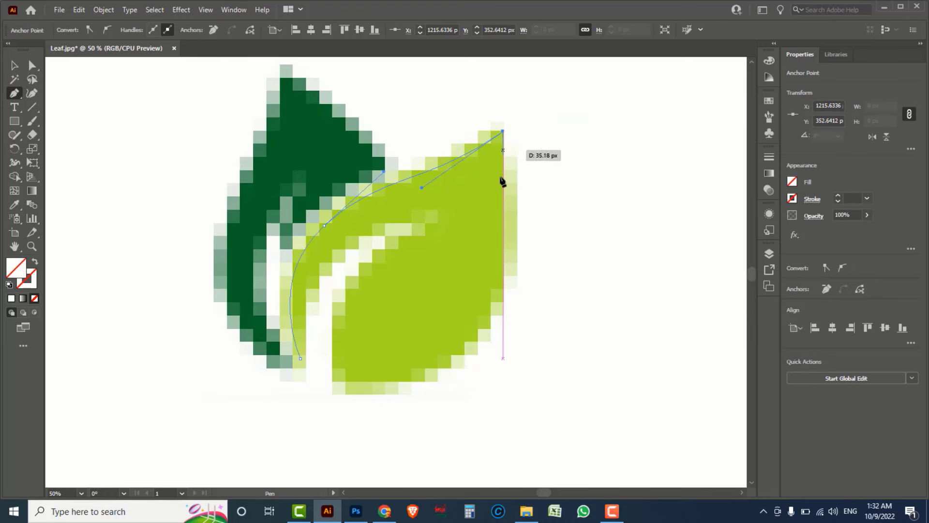
pyautogui.scroll(-3, 502, 181)
# Curve the outline around the light leaf's bottom edge and close the path
pyautogui.moveTo(496, 264); pyautogui.dragTo(431, 335)
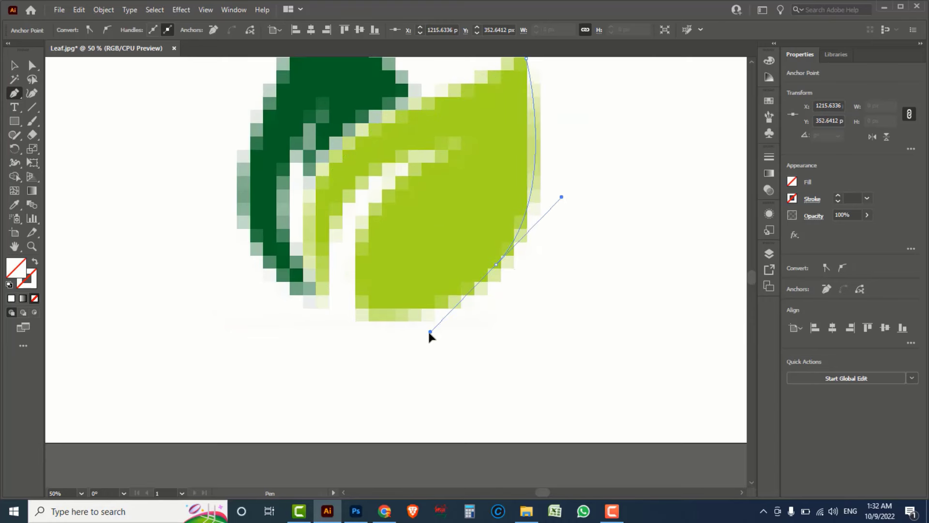
pyautogui.moveTo(353, 307)
pyautogui.mouseDown()
pyautogui.moveTo(475, 145)
pyautogui.moveTo(600, 88)
pyautogui.mouseUp()
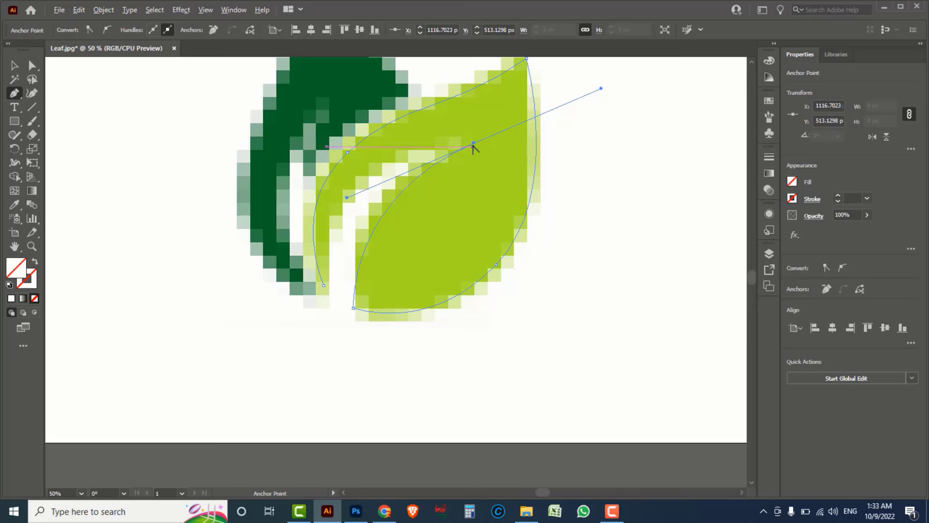
pyautogui.click(474, 144)
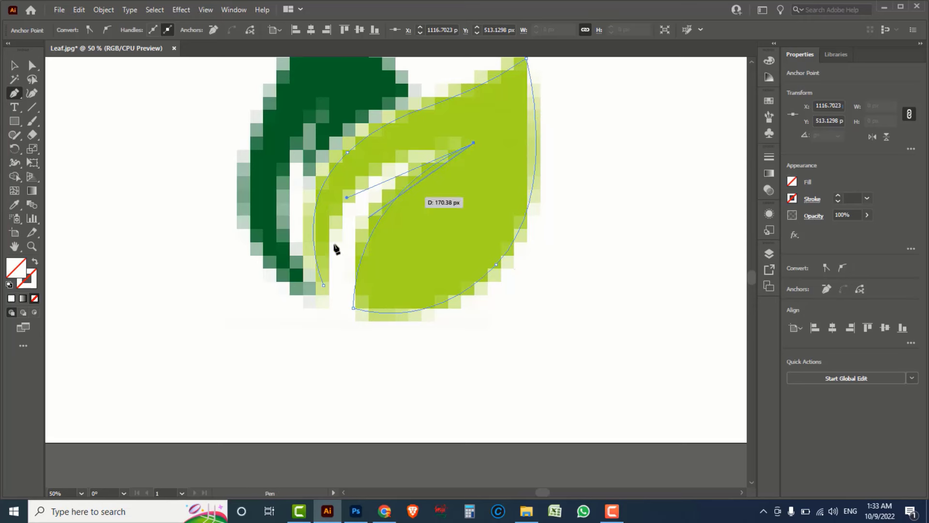
pyautogui.click(323, 285)
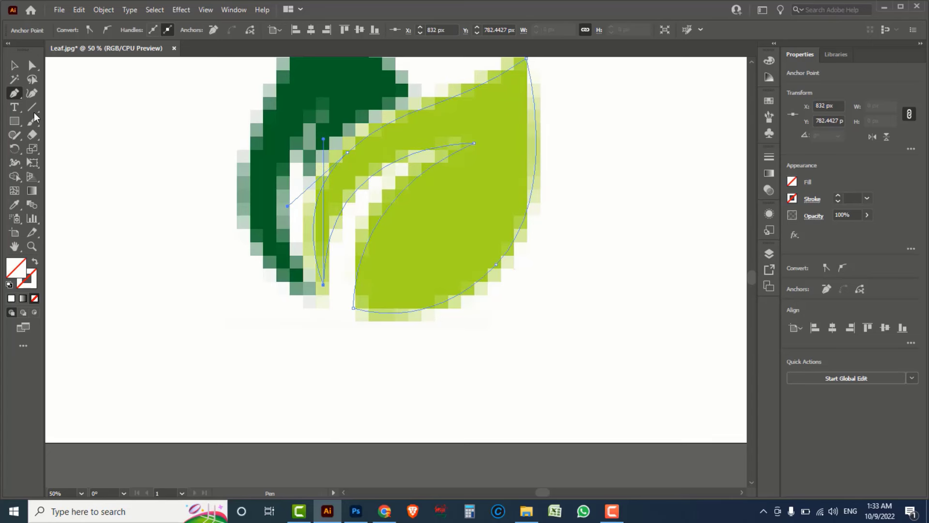
pyautogui.click(14, 65)
pyautogui.moveTo(177, 161); pyautogui.dragTo(206, 265)
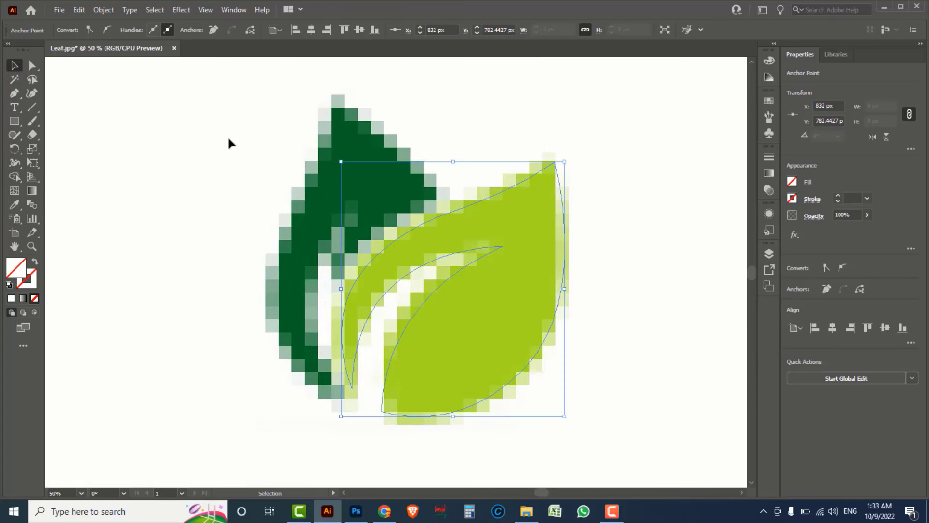
pyautogui.moveTo(240, 118); pyautogui.dragTo(334, 141)
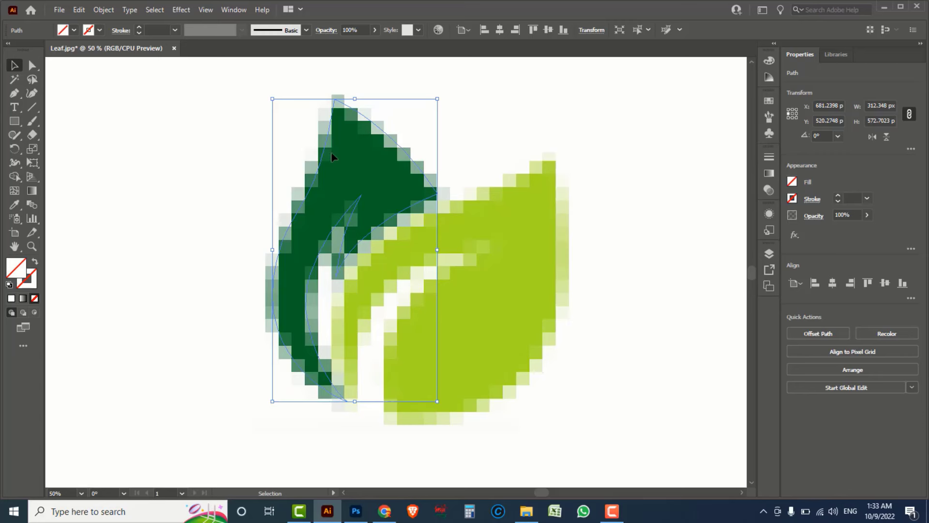
# Fill the dark and light leaf paths with greens sampled from the image using the Eyedropper
pyautogui.moveTo(15, 204); pyautogui.dragTo(61, 205)
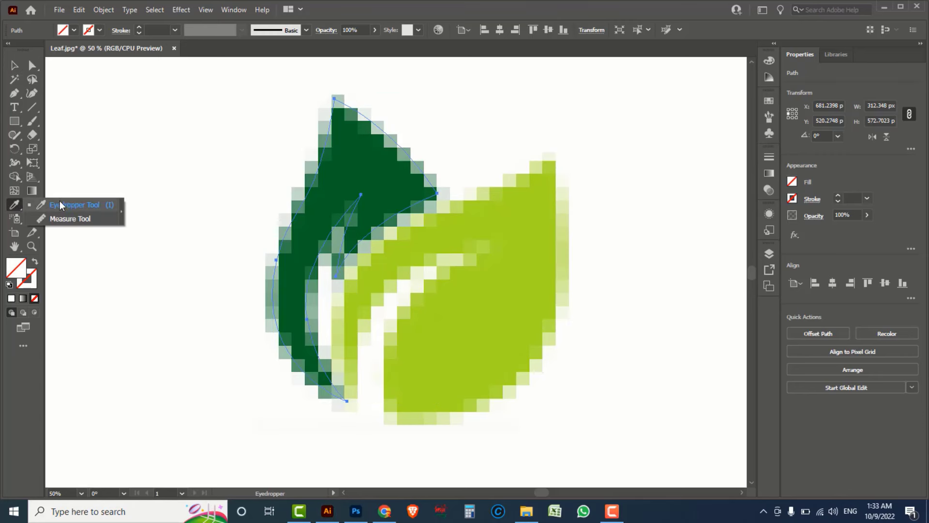
pyautogui.click(60, 205)
pyautogui.click(357, 168)
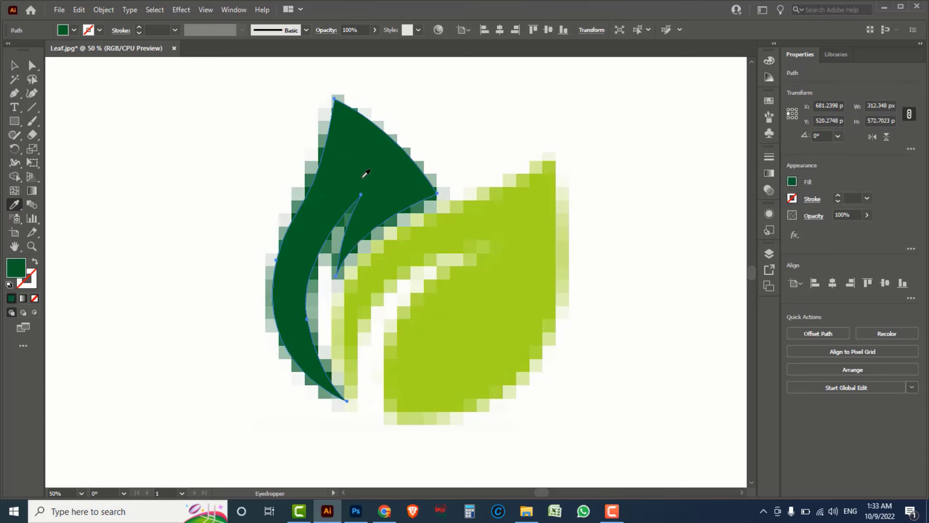
pyautogui.click(15, 65)
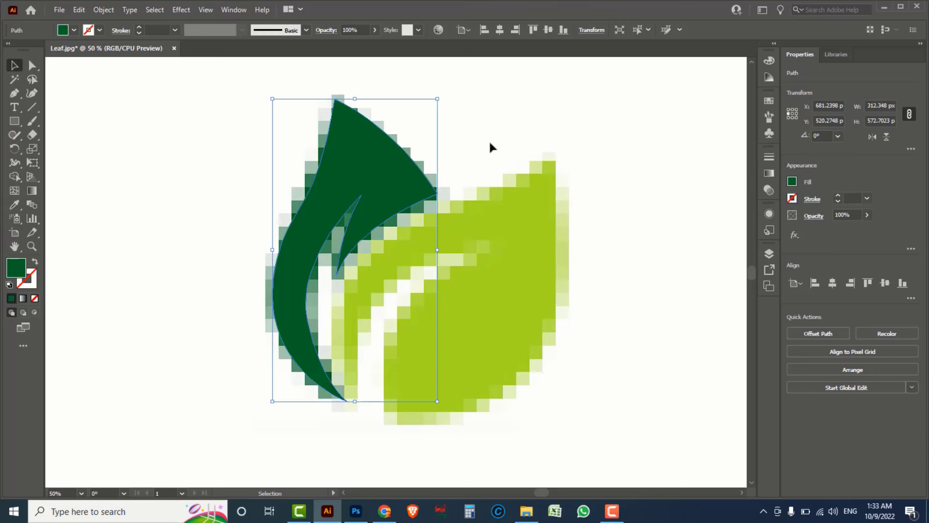
pyautogui.moveTo(491, 135); pyautogui.dragTo(574, 230)
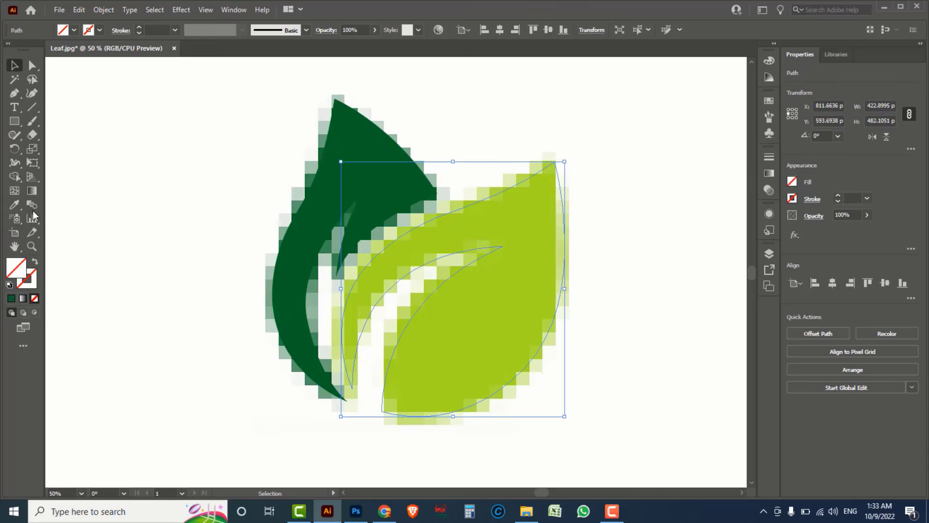
pyautogui.click(13, 205)
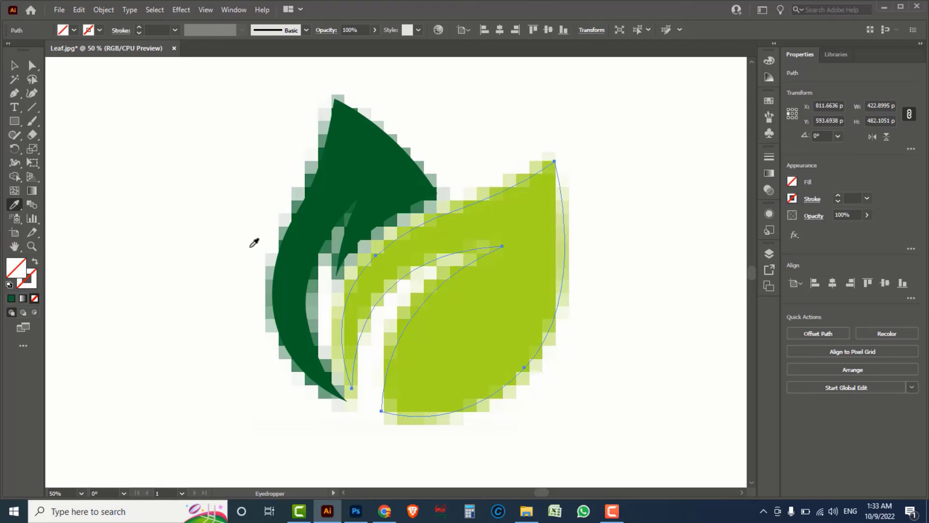
pyautogui.click(533, 236)
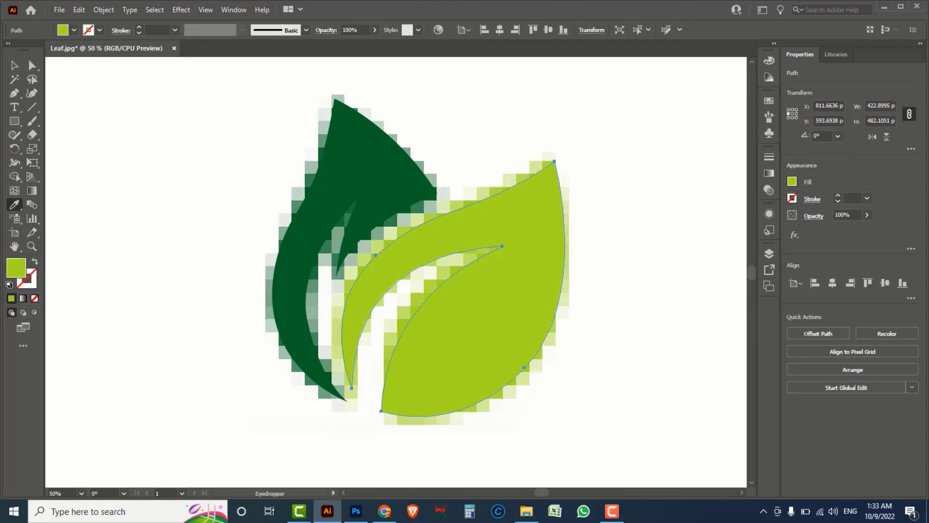
# Zoom out and move both vector leaves beside the pixelated original
pyautogui.click(15, 64)
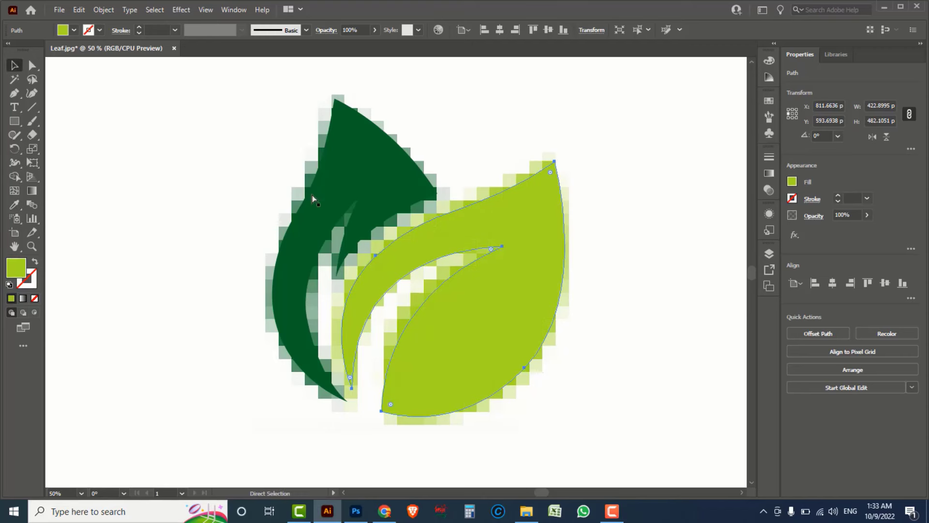
pyautogui.keyDown('ctrl'); pyautogui.keyDown('alt'); pyautogui.click(367, 211); pyautogui.keyUp('alt'); pyautogui.keyUp('ctrl')
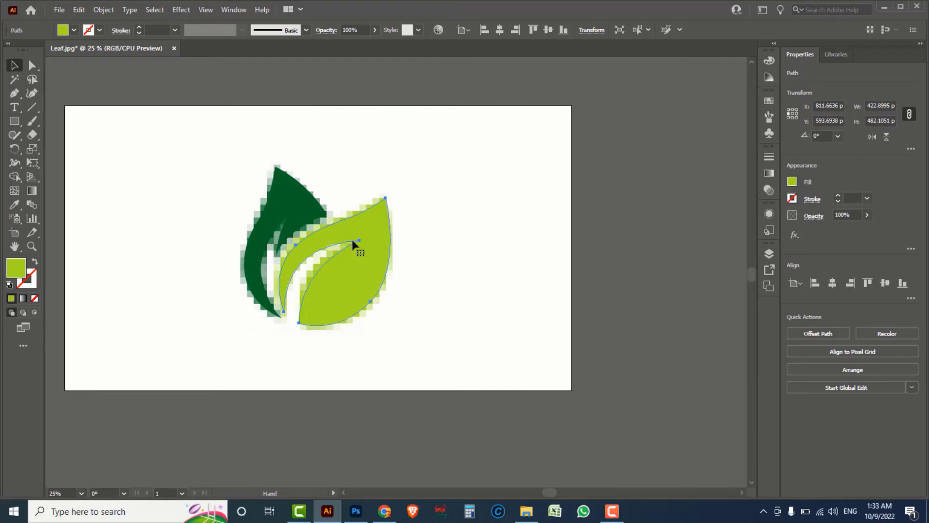
pyautogui.moveTo(227, 181)
pyautogui.mouseDown()
pyautogui.moveTo(371, 262)
pyautogui.moveTo(536, 260)
pyautogui.mouseUp()
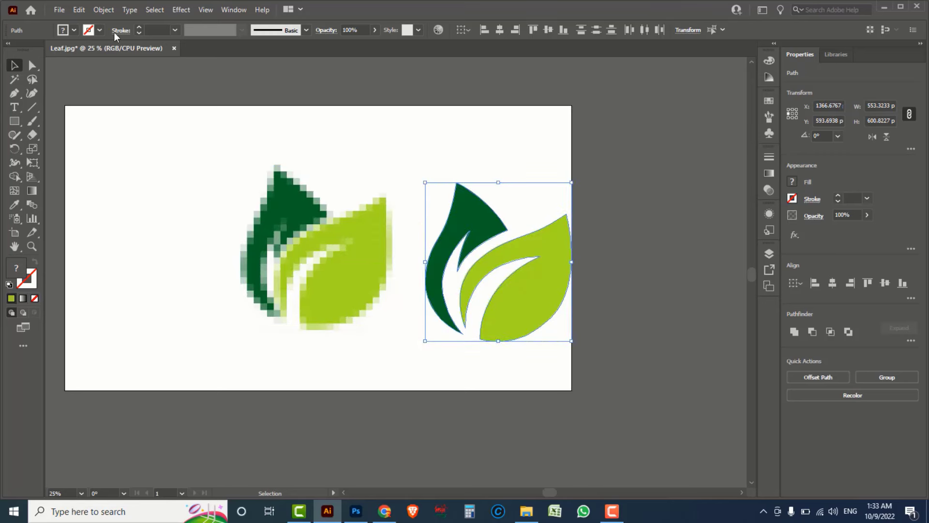
# Unlock and delete the pixelated leaf image, then enlarge the vector leaf logo
pyautogui.click(101, 10)
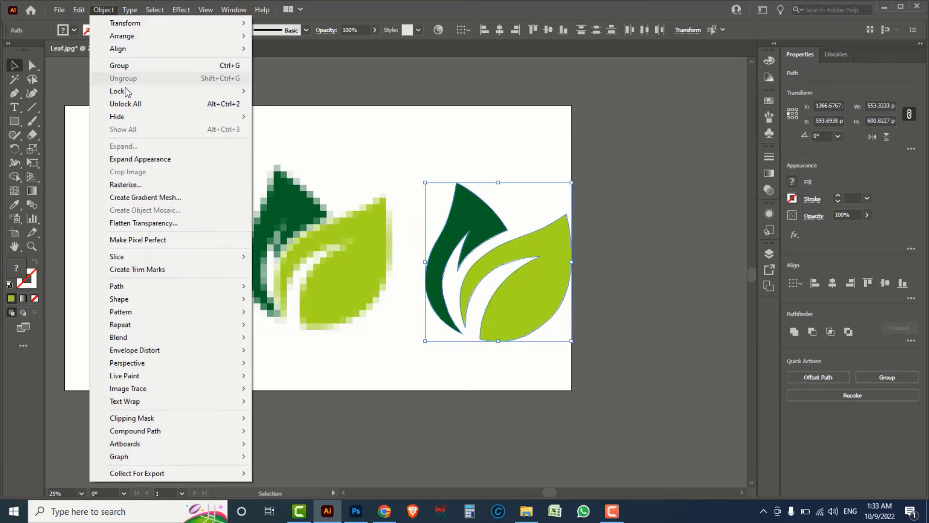
pyautogui.click(126, 104)
pyautogui.click(139, 217)
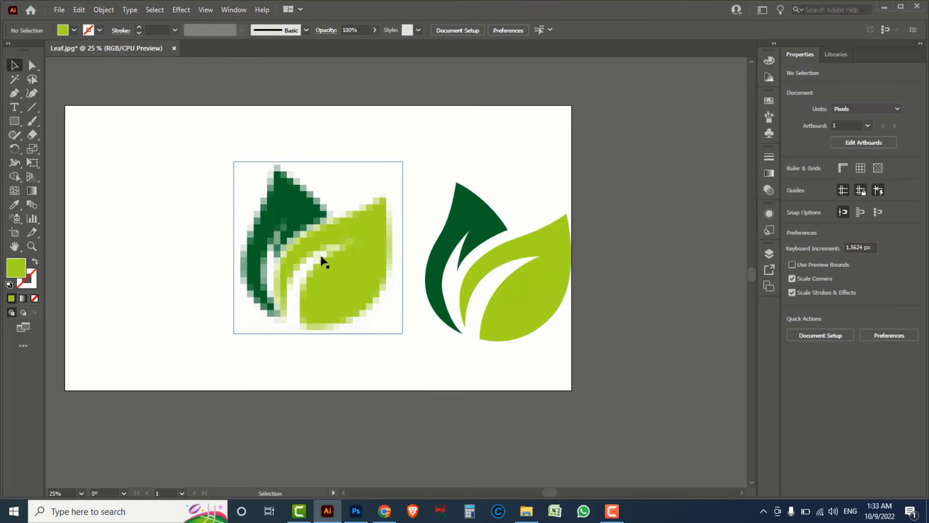
pyautogui.click(322, 260)
pyautogui.press('Delete')
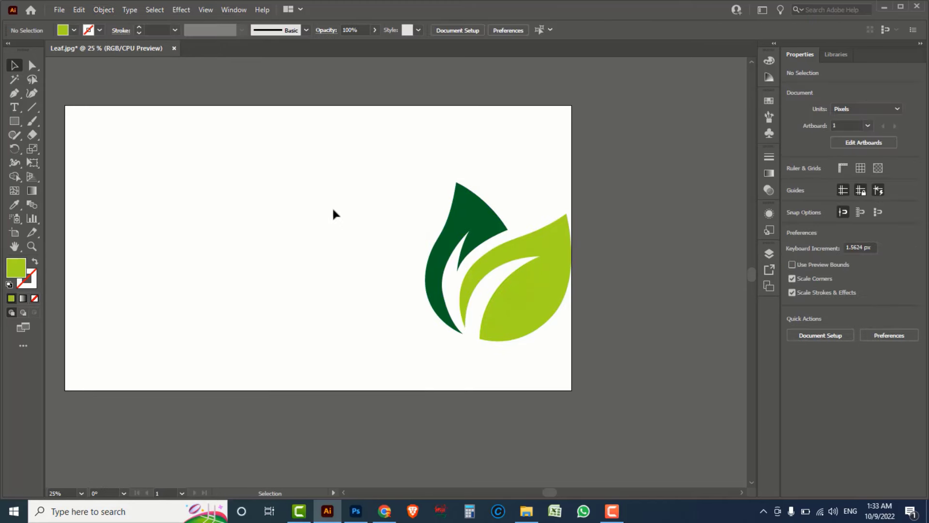
pyautogui.moveTo(329, 175)
pyautogui.mouseDown()
pyautogui.moveTo(539, 308)
pyautogui.moveTo(343, 296)
pyautogui.mouseUp()
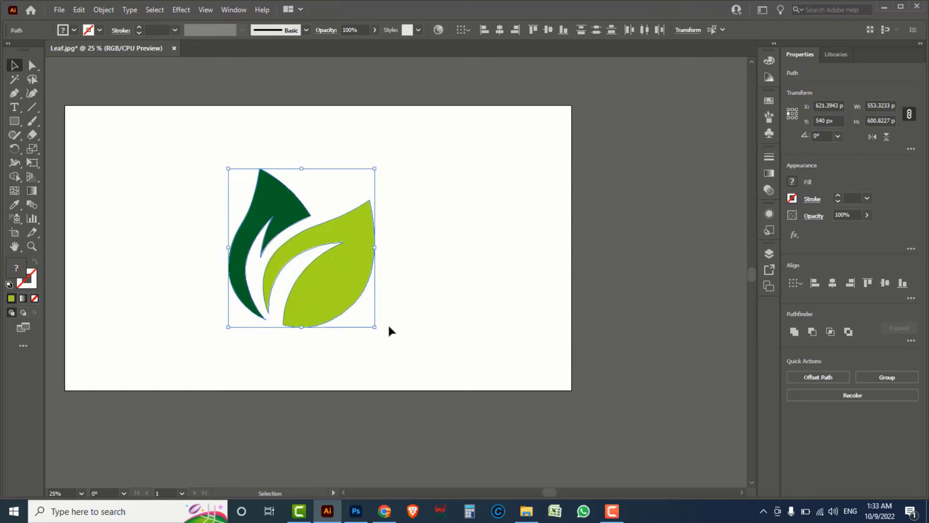
pyautogui.moveTo(372, 331); pyautogui.dragTo(410, 370)
pyautogui.click(477, 326)
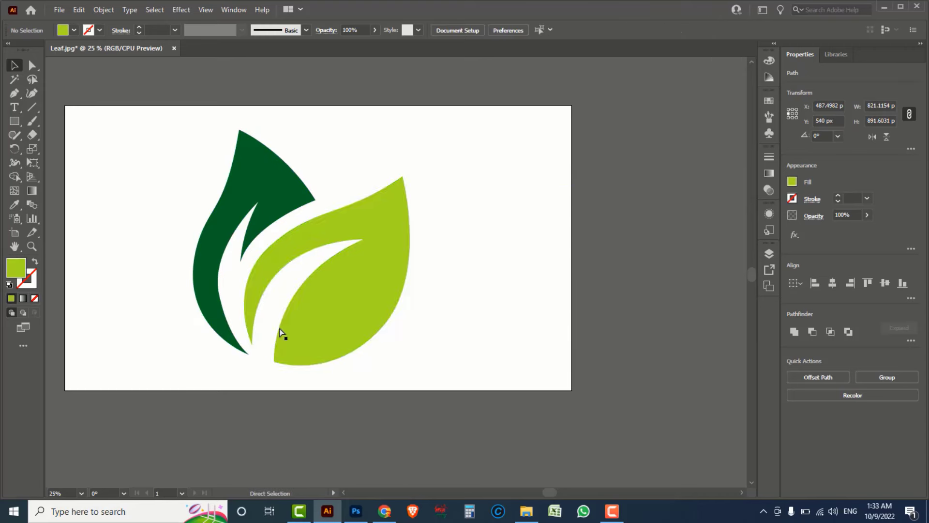
# Zoom in to inspect the light- and dark-green leaf edges, then zoom out to the artboard
pyautogui.moveTo(252, 312); pyautogui.dragTo(363, 373)
pyautogui.moveTo(263, 332); pyautogui.dragTo(532, 388)
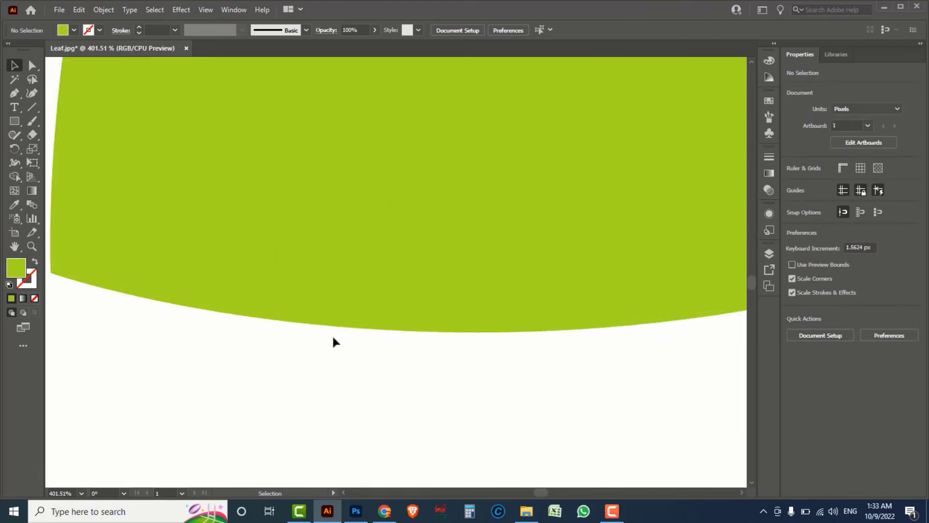
pyautogui.scroll(4, 398, 415)
pyautogui.hscroll(-6, 299, 180)
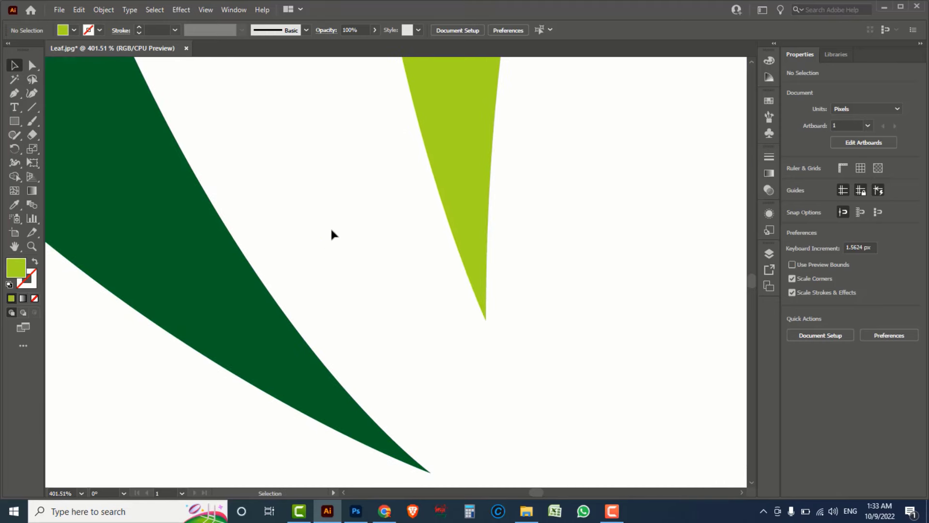
pyautogui.click(183, 310)
pyautogui.click(189, 197)
pyautogui.moveTo(189, 197); pyautogui.dragTo(236, 369)
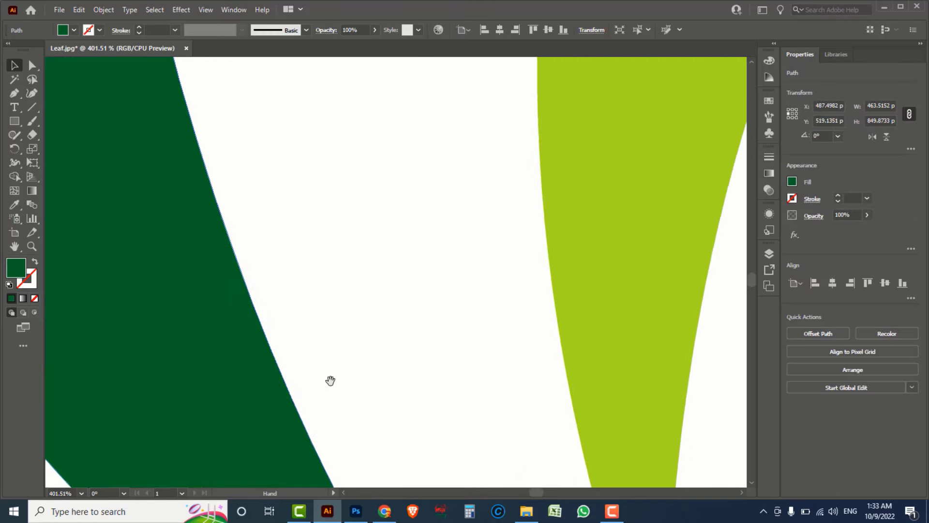
pyautogui.scroll(5, 236, 369)
pyautogui.hotkey('ctrl', '=')
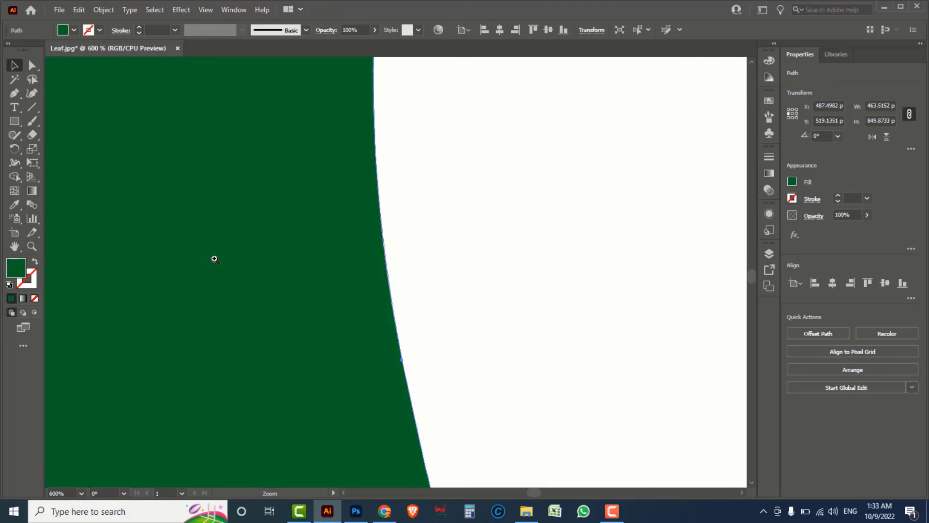
pyautogui.hscroll(-5, 472, 299)
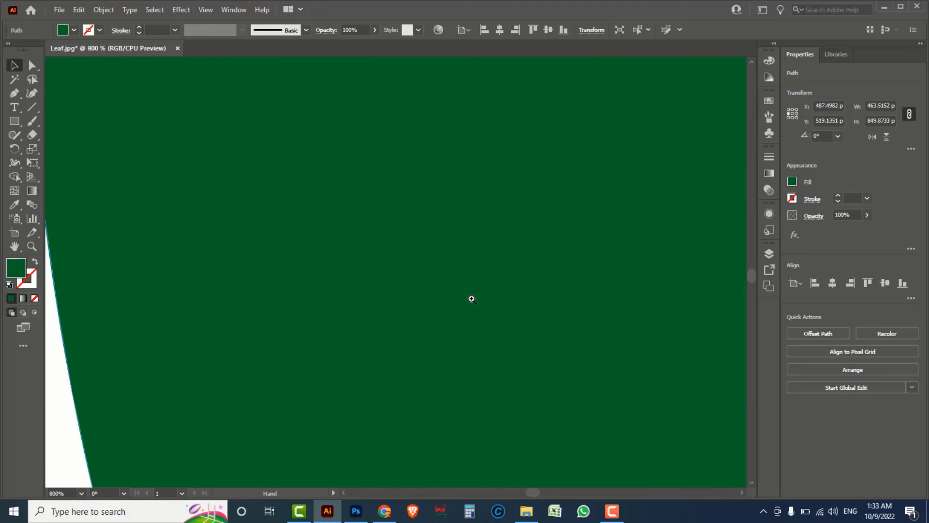
pyautogui.keyDown('alt'); pyautogui.click(440, 274); pyautogui.keyUp('alt')
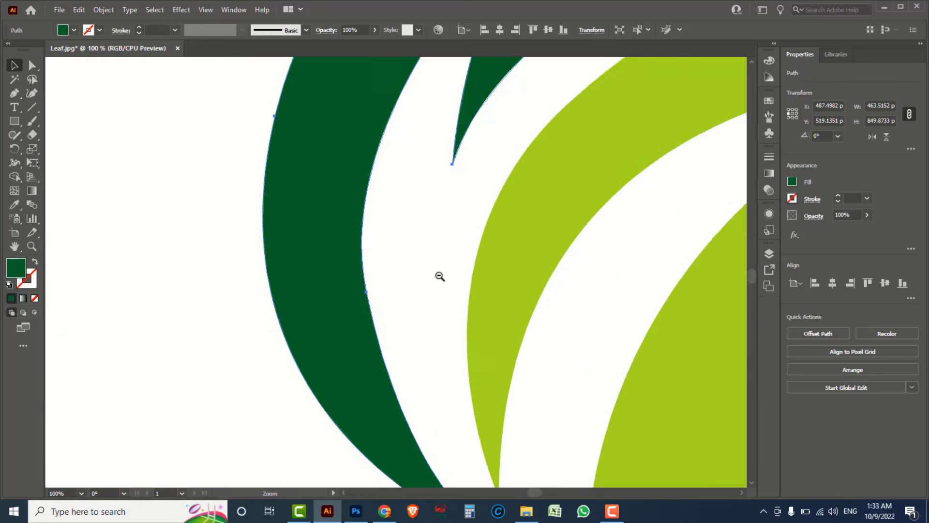
pyautogui.keyDown('alt'); pyautogui.click(440, 275); pyautogui.keyUp('alt')
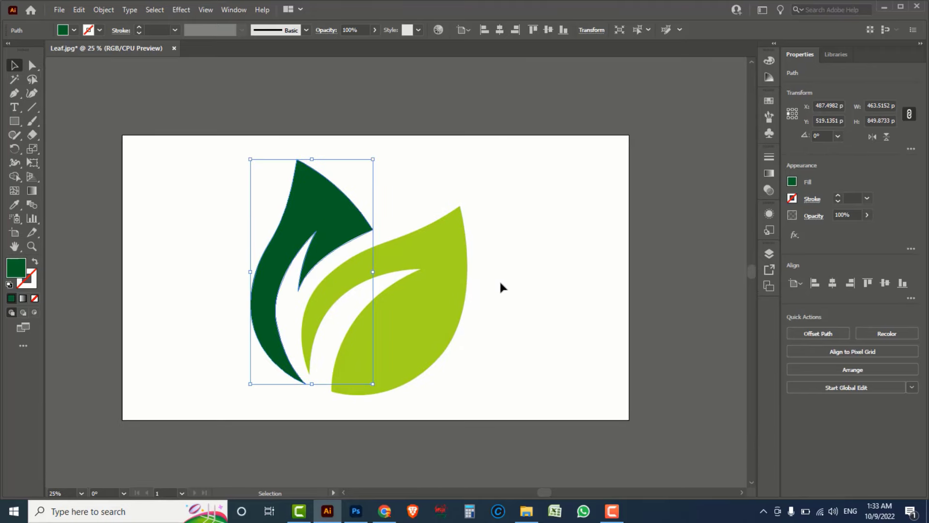
pyautogui.click(502, 286)
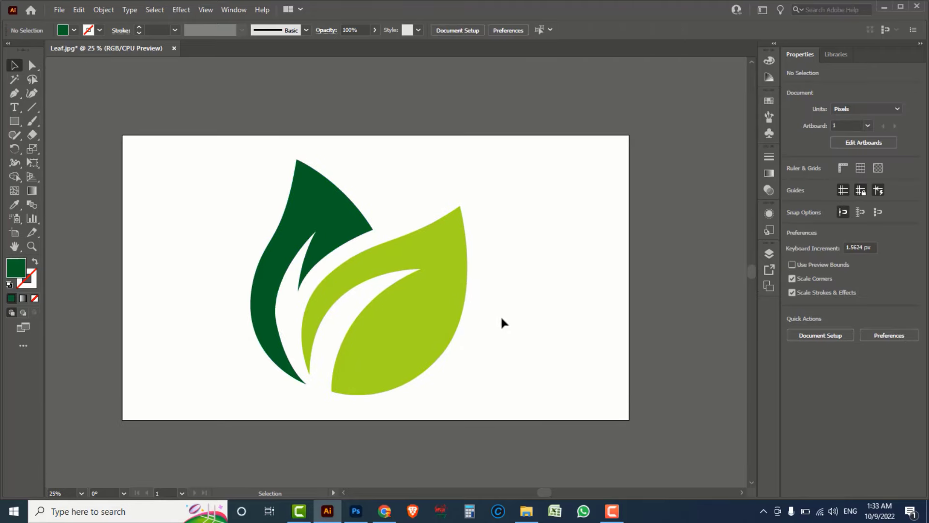
# Save the logo as 'Leaf vector image' in Illustrator EPS (*.EPS) format
pyautogui.click(59, 10)
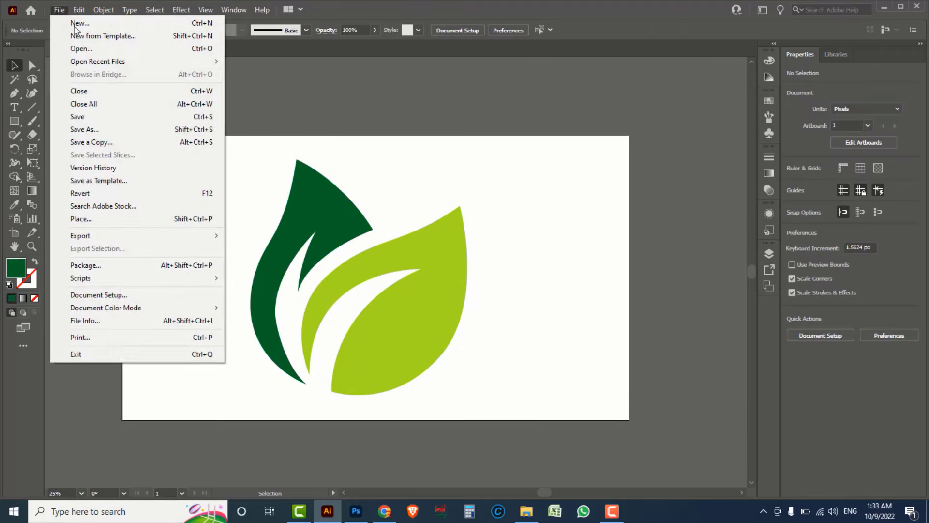
pyautogui.click(89, 129)
pyautogui.write('Leaf vactor image')
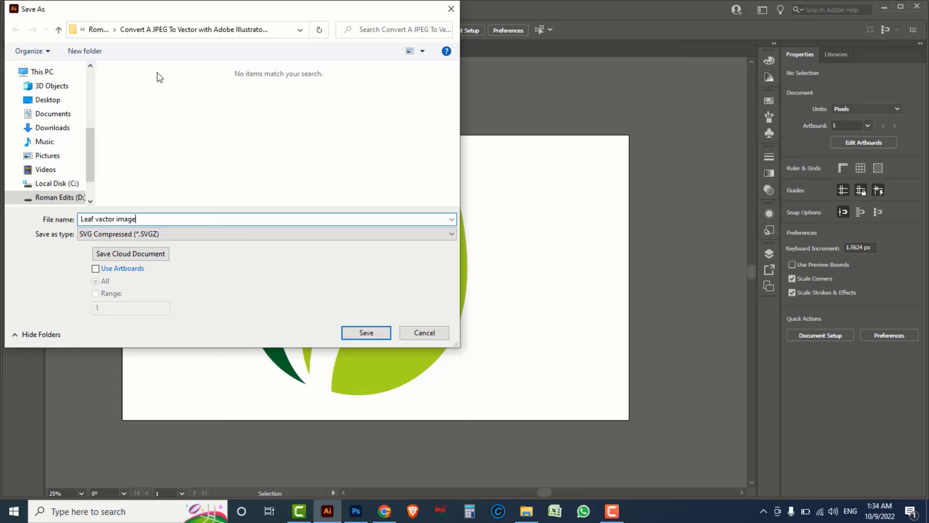
pyautogui.click(193, 237)
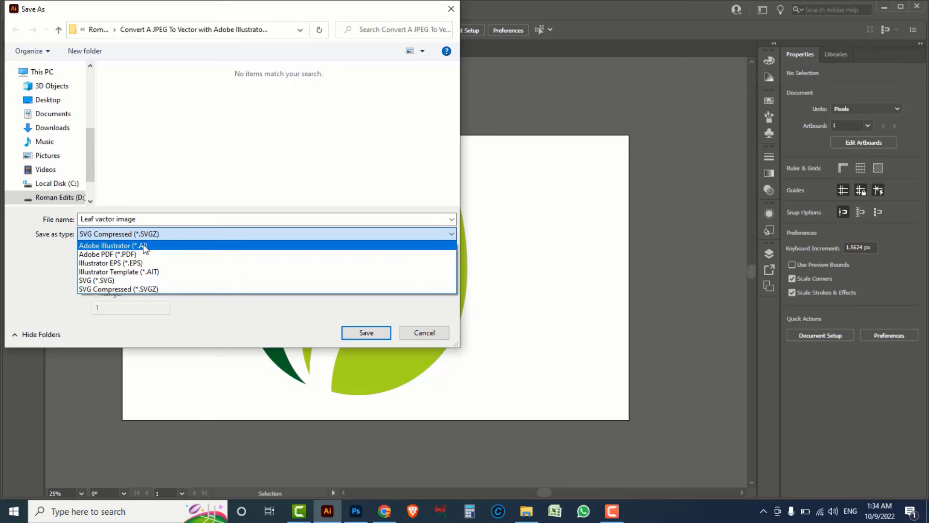
pyautogui.click(134, 266)
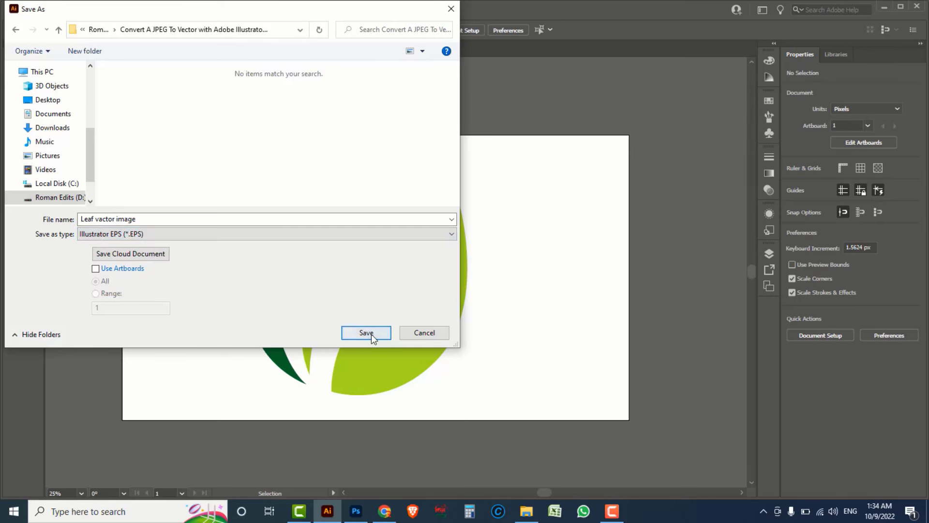
pyautogui.click(373, 337)
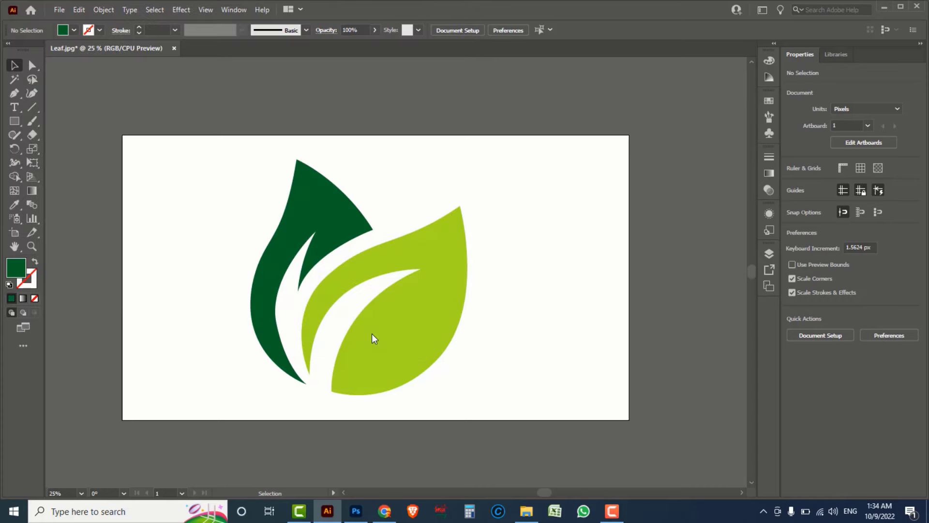
# Confirm the EPS options, then flatten the Photoshop leaf image into one Background layer
pyautogui.click(514, 417)
pyautogui.click(356, 511)
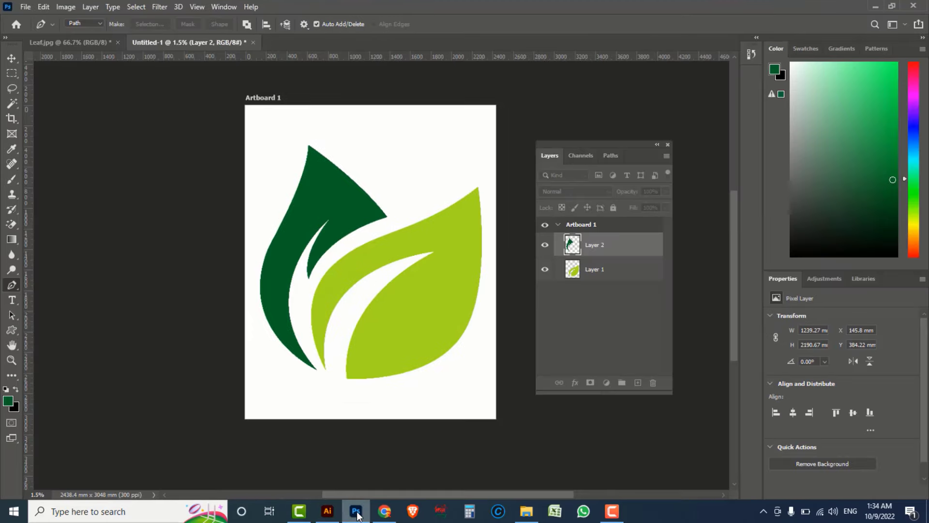
pyautogui.click(666, 156)
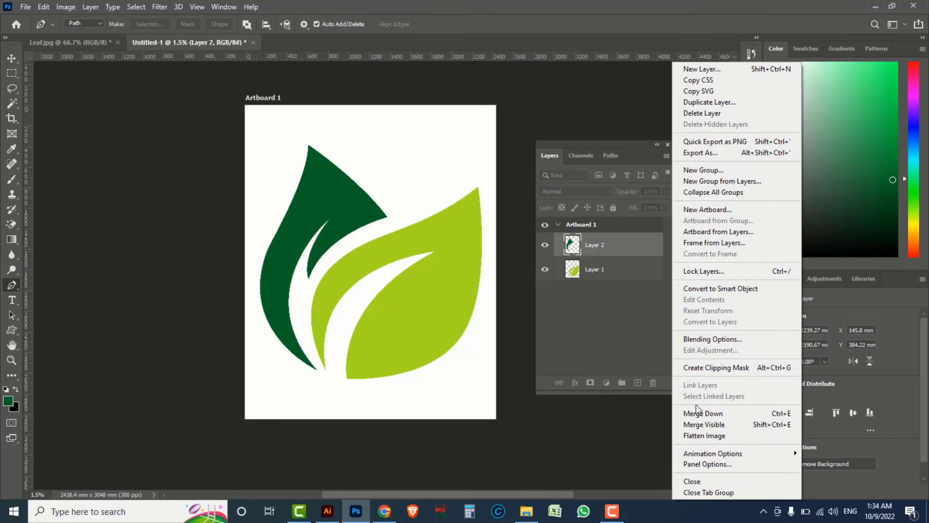
pyautogui.click(701, 435)
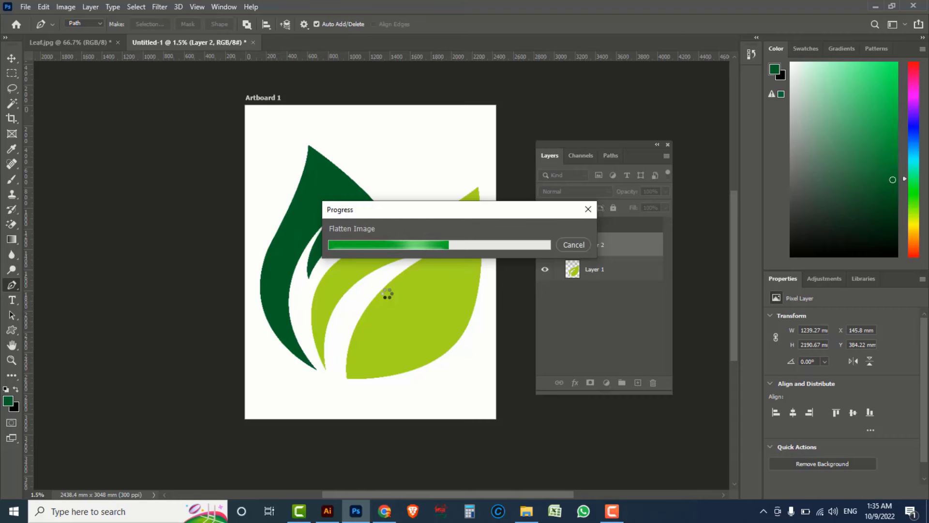
# Save the flattened leaf as a TIFF named 'vector images' with LZW compression
pyautogui.click(23, 8)
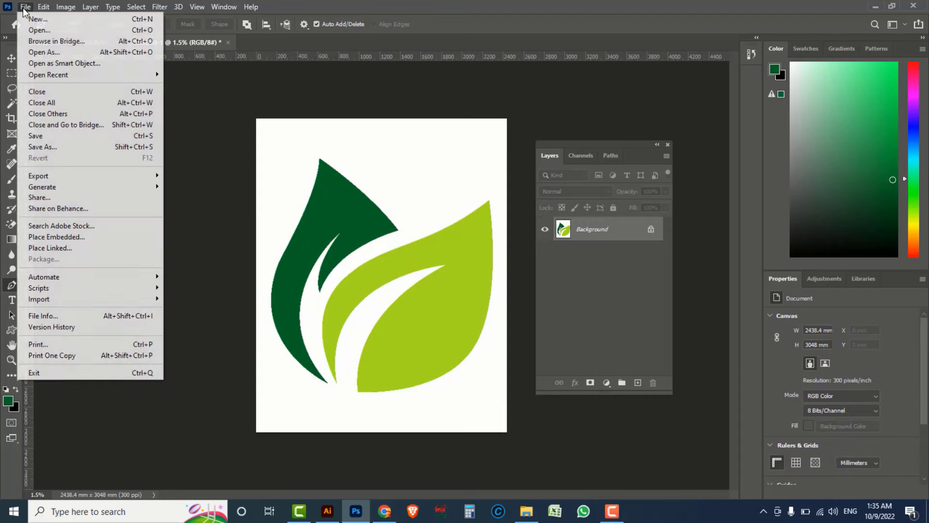
pyautogui.click(55, 148)
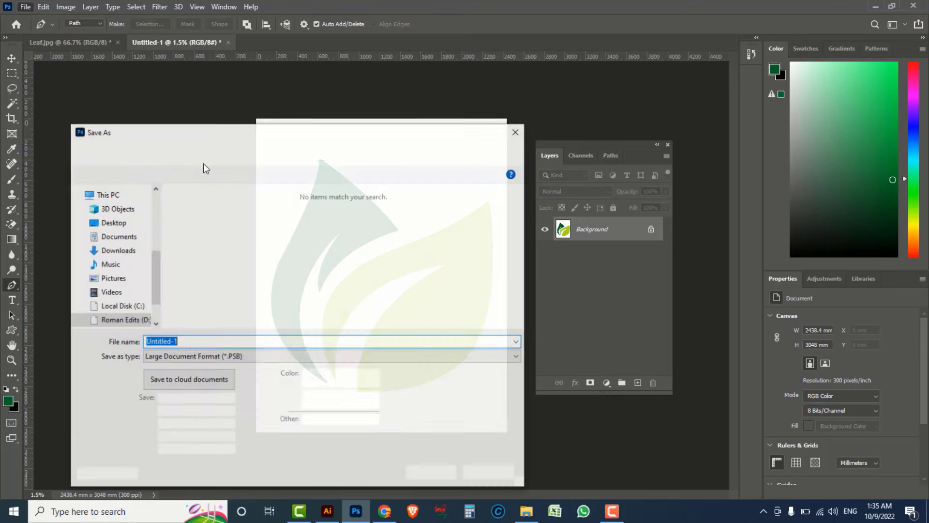
pyautogui.write('vactor images')
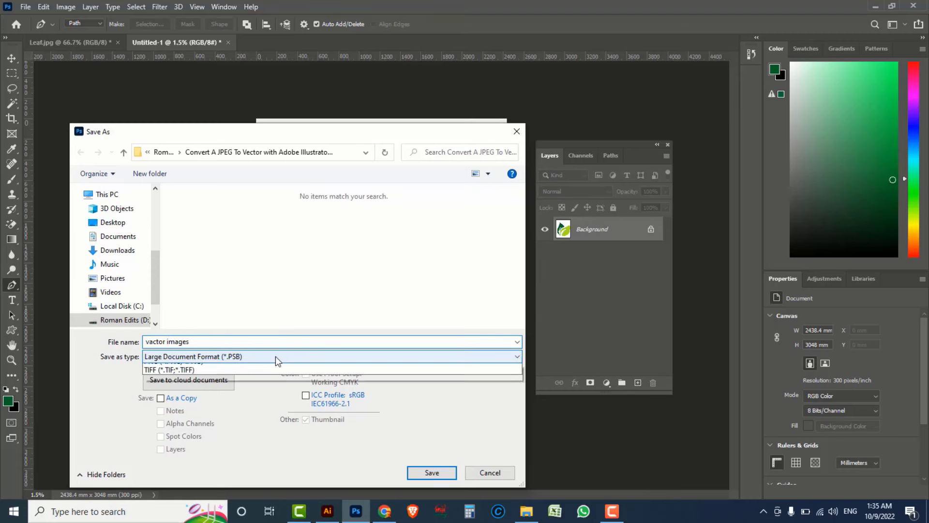
pyautogui.click(275, 356)
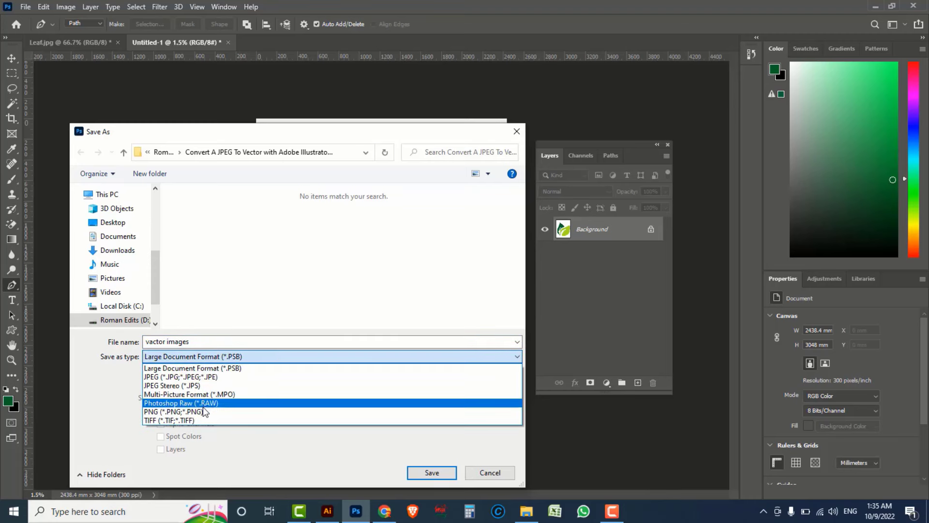
pyautogui.click(197, 419)
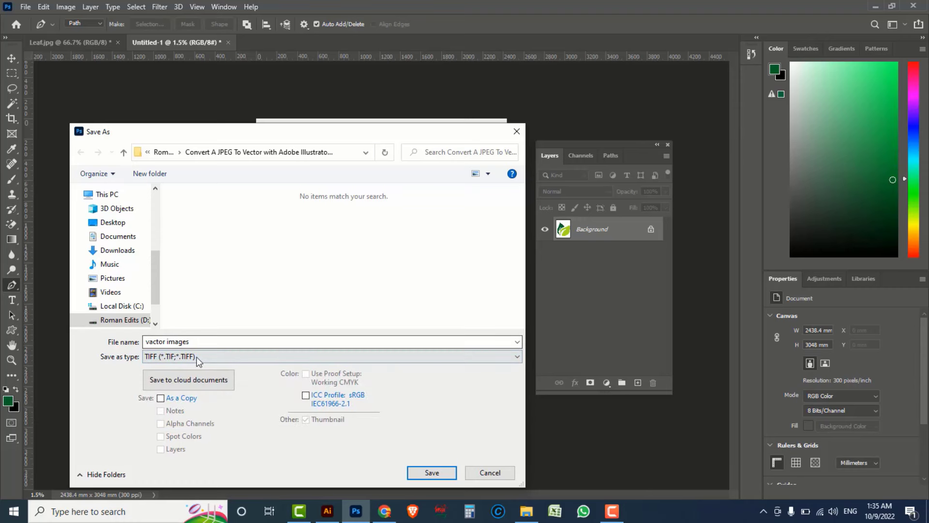
pyautogui.click(437, 475)
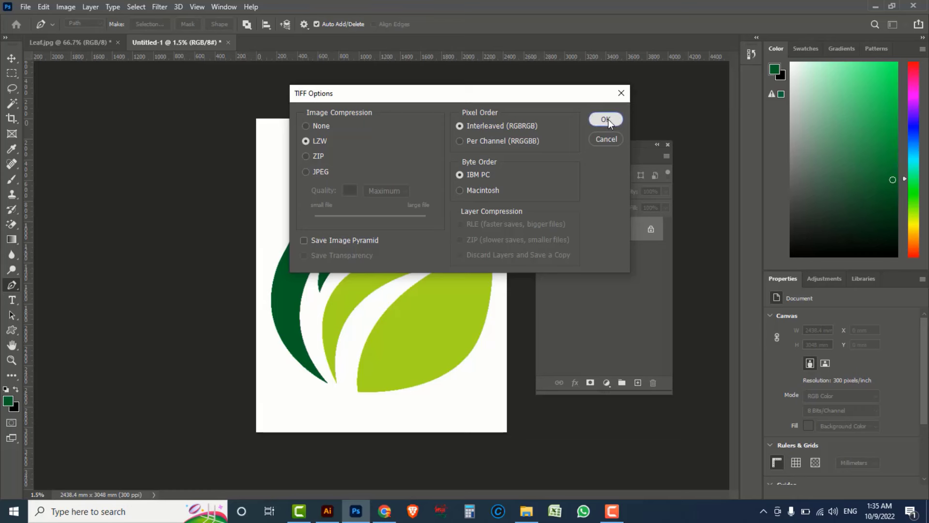
pyautogui.click(606, 119)
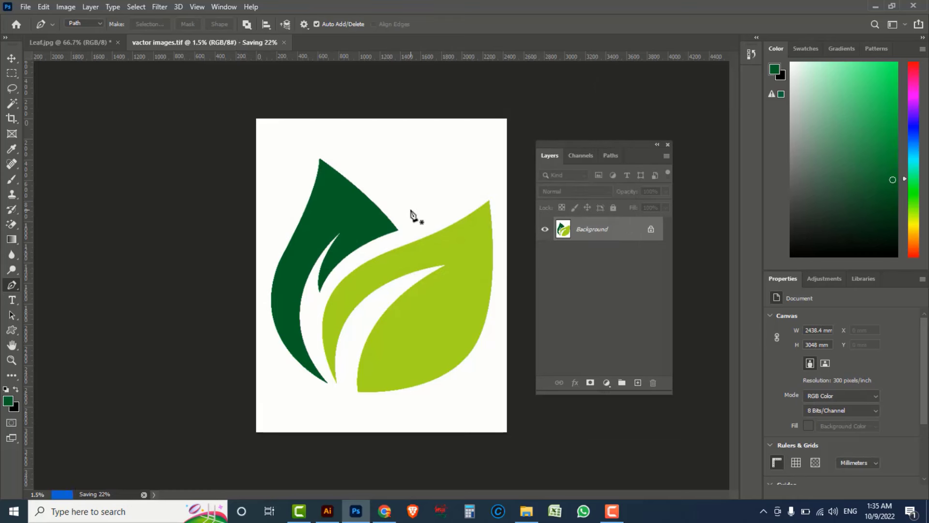